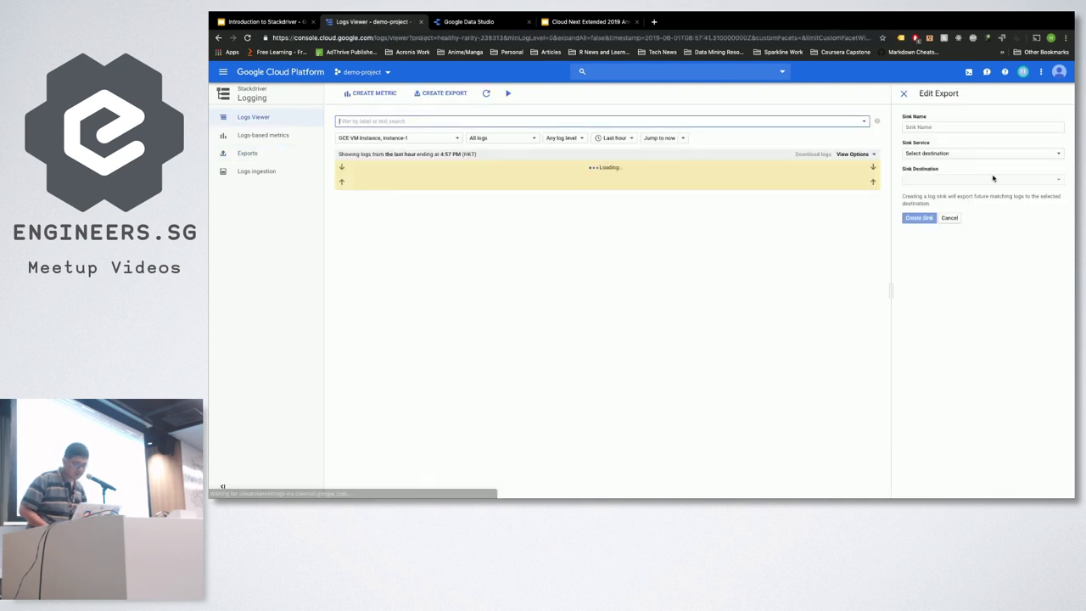
# Step: Look at the destination services offered for the new sink, and open the list of existing log exports
pyautogui.click(976, 153)
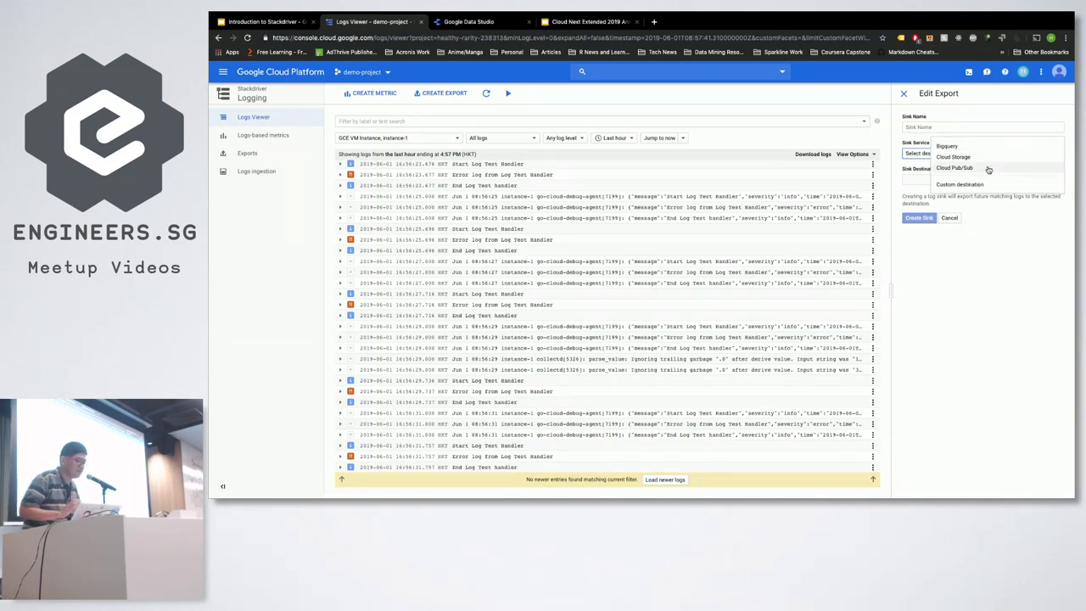
pyautogui.click(248, 153)
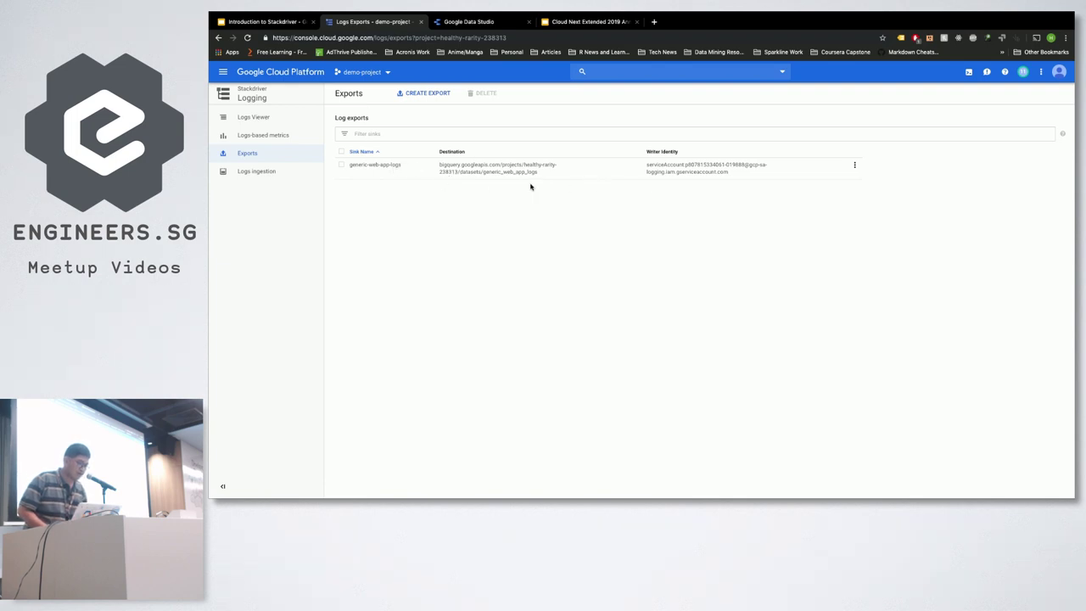
# Step: Open BigQuery for the demo-project
pyautogui.click(222, 71)
pyautogui.scroll(-5, 255, 255)
pyautogui.moveTo(270, 271)
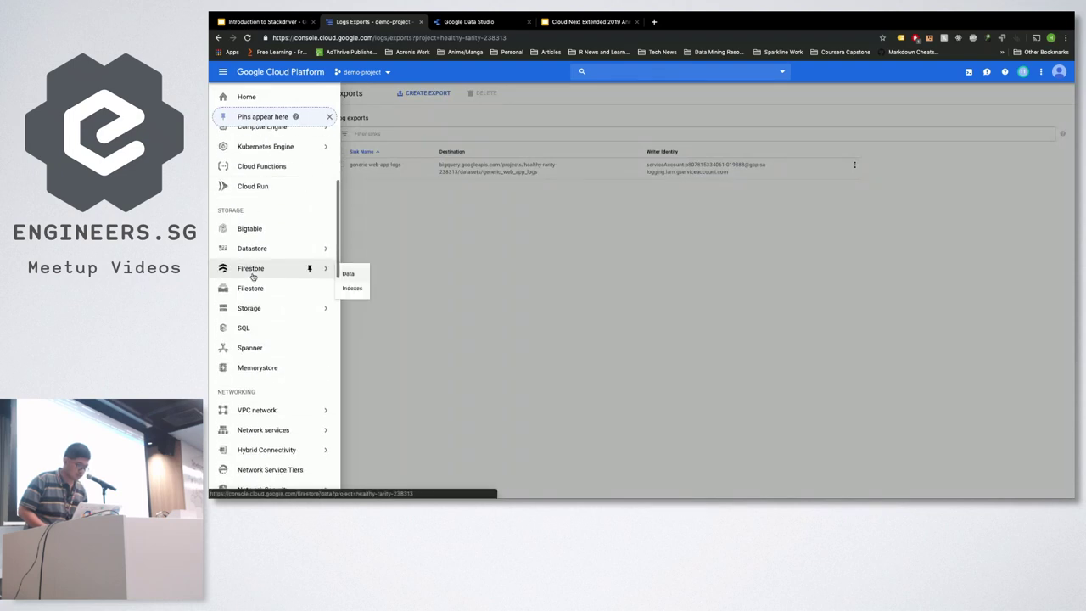
pyautogui.scroll(-6, 267, 331)
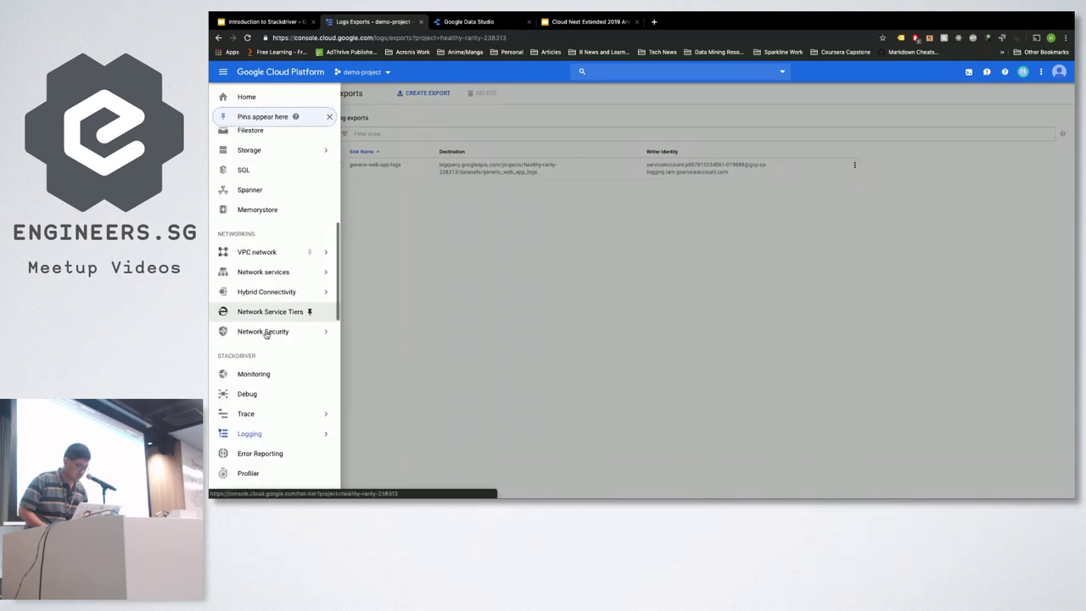
pyautogui.scroll(-4, 266, 335)
pyautogui.moveTo(266, 339)
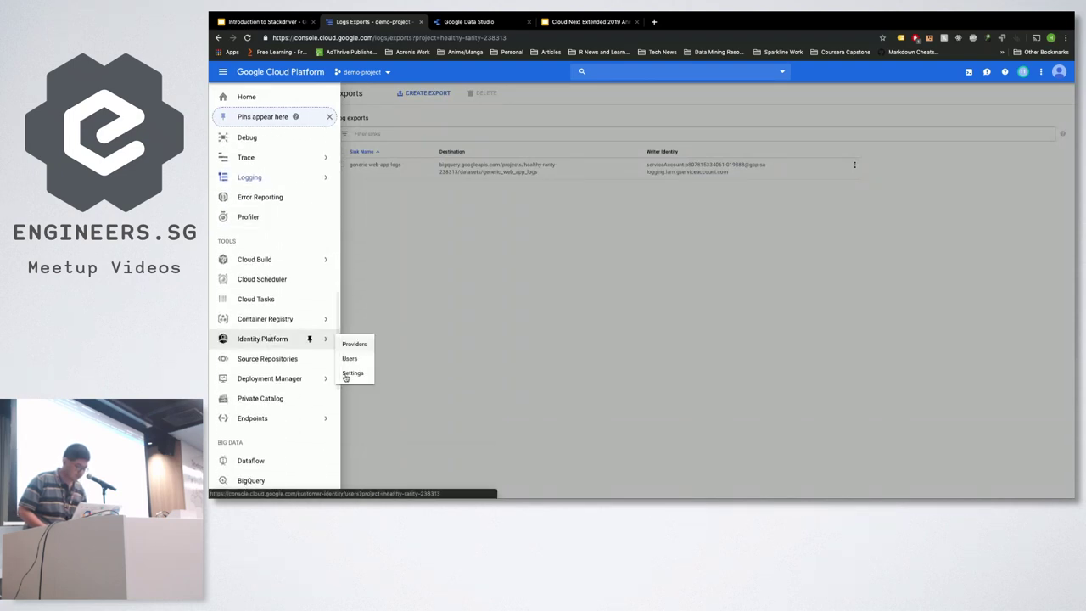
pyautogui.scroll(-2, 308, 451)
pyautogui.click(252, 410)
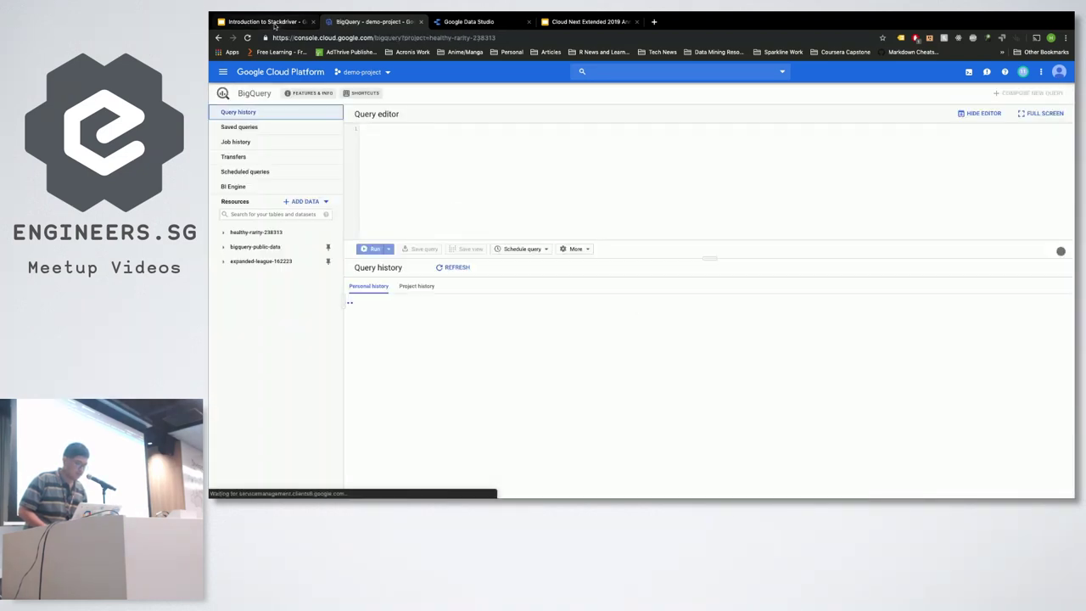
# Step: Expand the healthy-rarity-238313 project and open the schema of the generic_web_app_ table in the generic_web_app_logs dataset
pyautogui.click(256, 232)
pyautogui.click(274, 247)
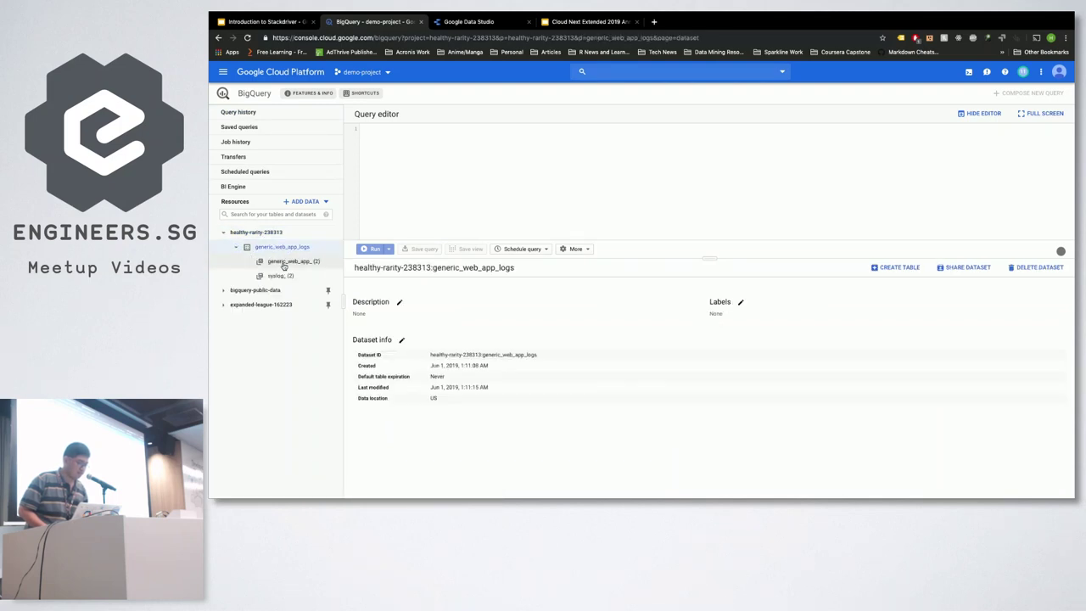
pyautogui.click(285, 263)
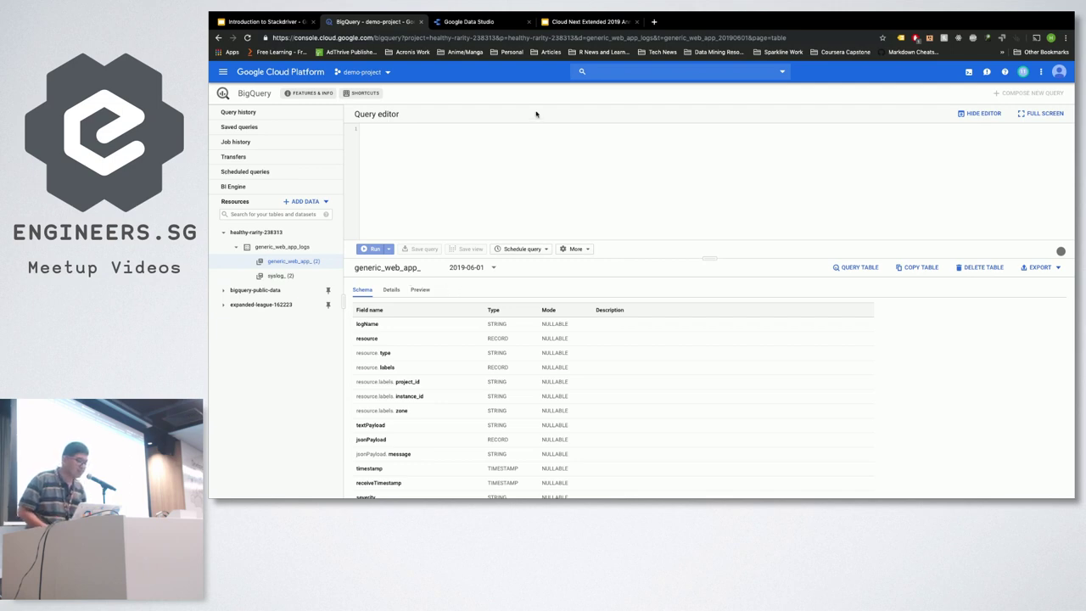
# Step: Copy the SQL query from the slide "Finding no of times index handler was called" in the Introduction to Stackdriver presentation
pyautogui.click(566, 26)
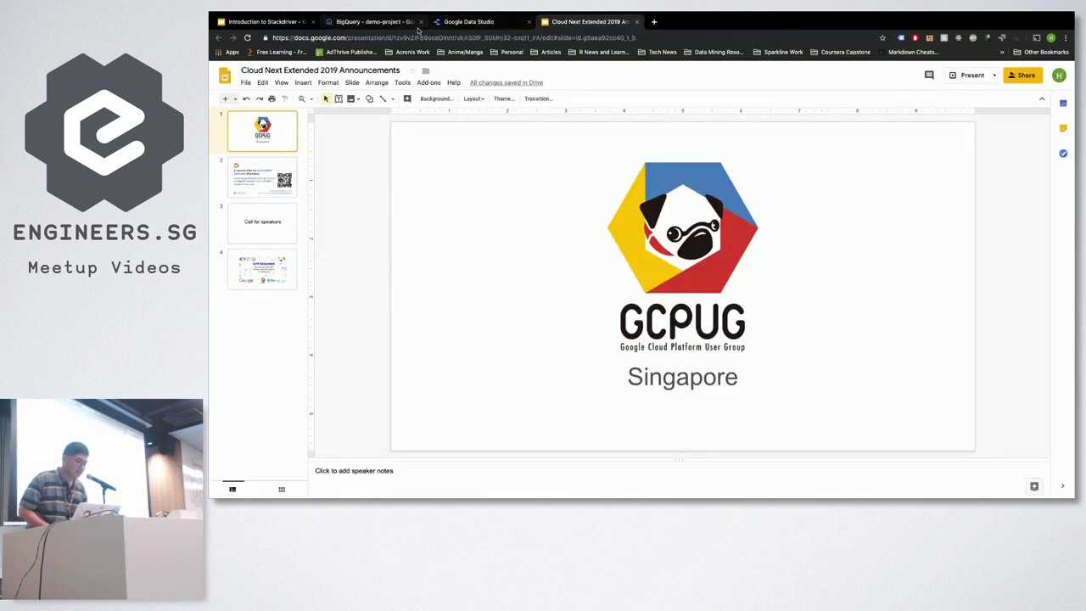
pyautogui.click(280, 22)
pyautogui.click(266, 400)
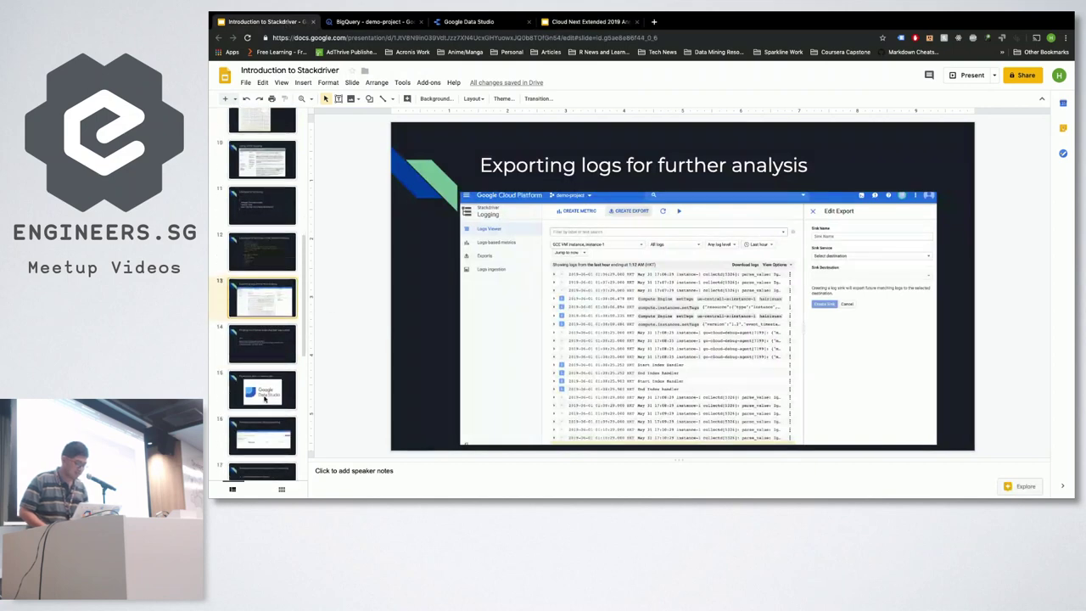
pyautogui.click(691, 292)
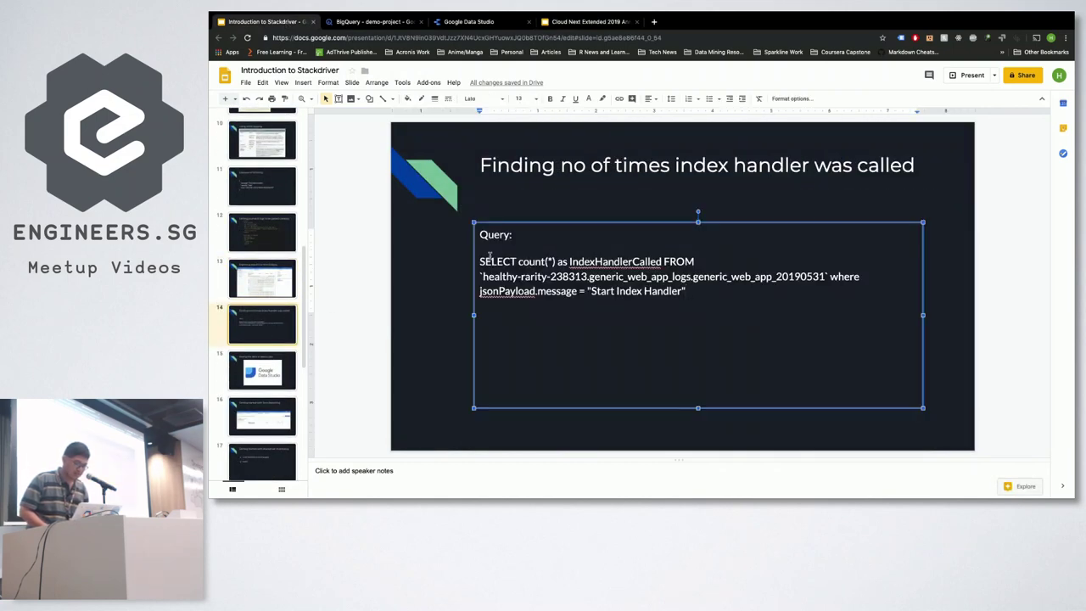
pyautogui.moveTo(479, 261); pyautogui.dragTo(699, 296)
pyautogui.hotkey('ctrl', 'c')
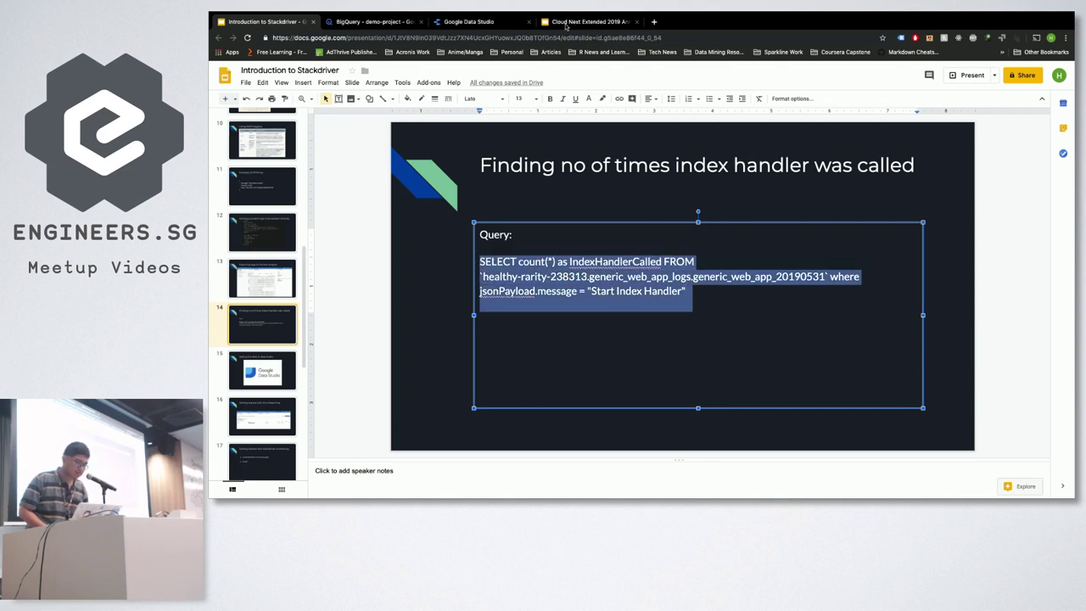
# Step: Switch to BigQuery and paste the copied query into the query editor
pyautogui.click(374, 23)
pyautogui.click(512, 150)
pyautogui.hotkey('ctrl', 'v')
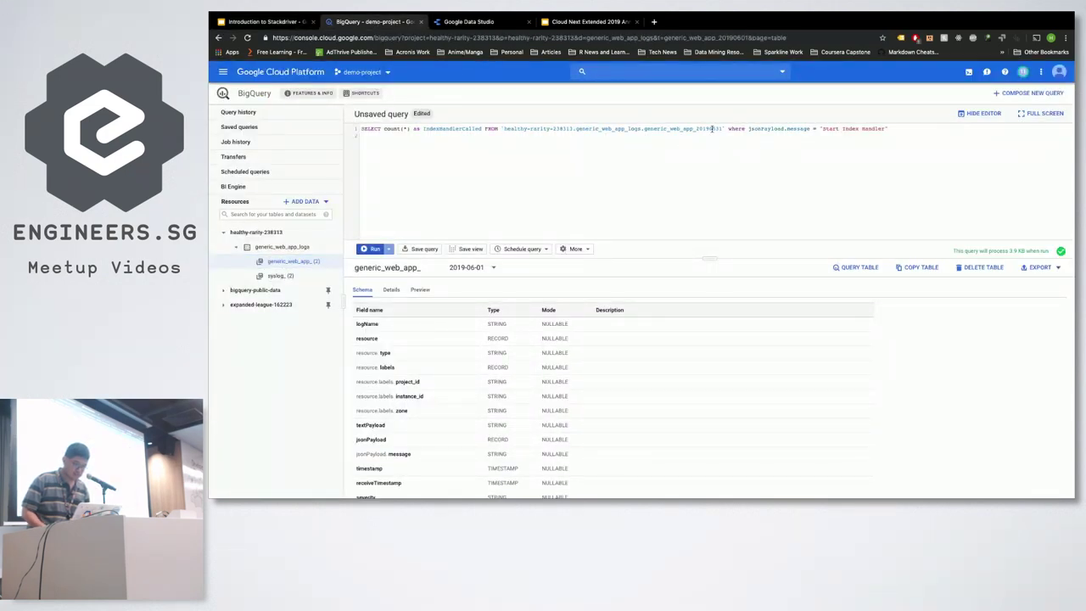
# Step: Change the table's date suffix in the query to 20190601 and run the query
pyautogui.press('BackSpace')
pyautogui.press('BackSpace')
pyautogui.press('BackSpace')
pyautogui.write('601')
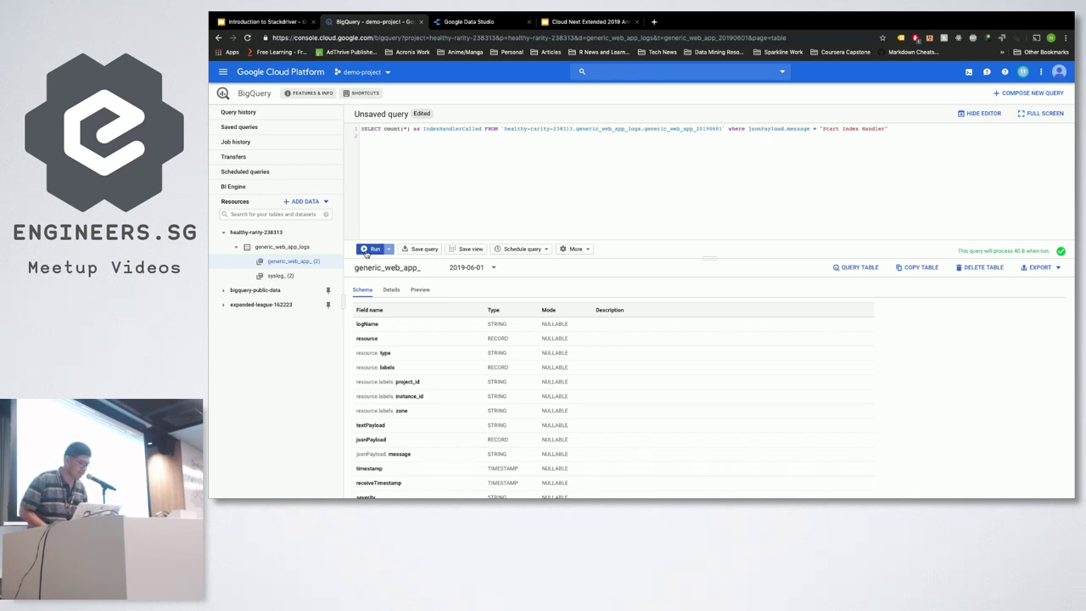
pyautogui.click(373, 249)
# Step: Switch to the Visual Studio Code terminal and run watch curl localhost:8888 on the instance
pyautogui.hotkey('ctrl', 'Right')
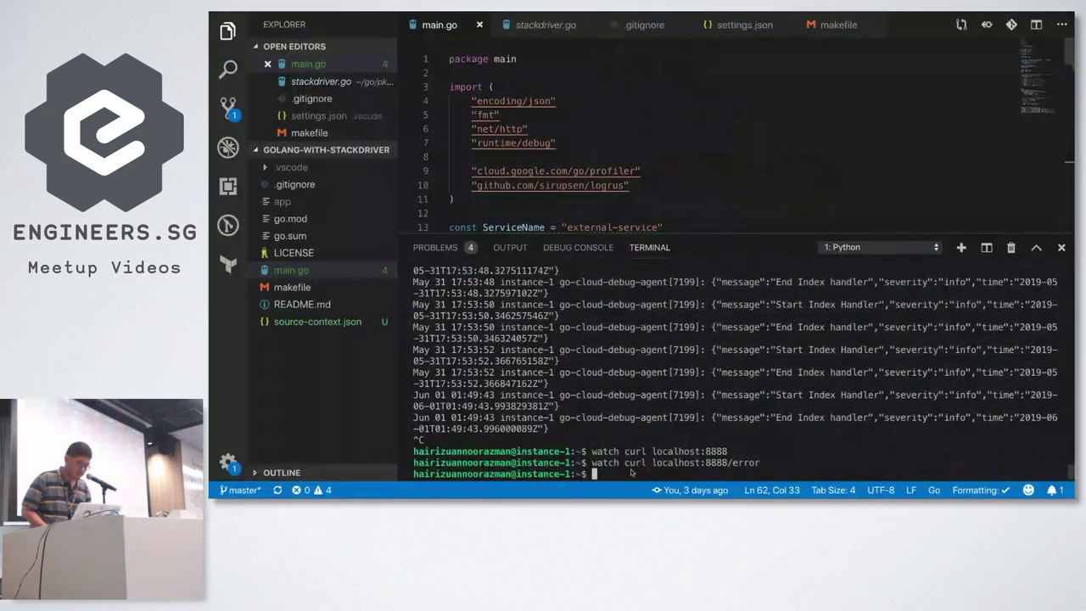
pyautogui.write('watch curl localhost:8888')
pyautogui.press('Return')
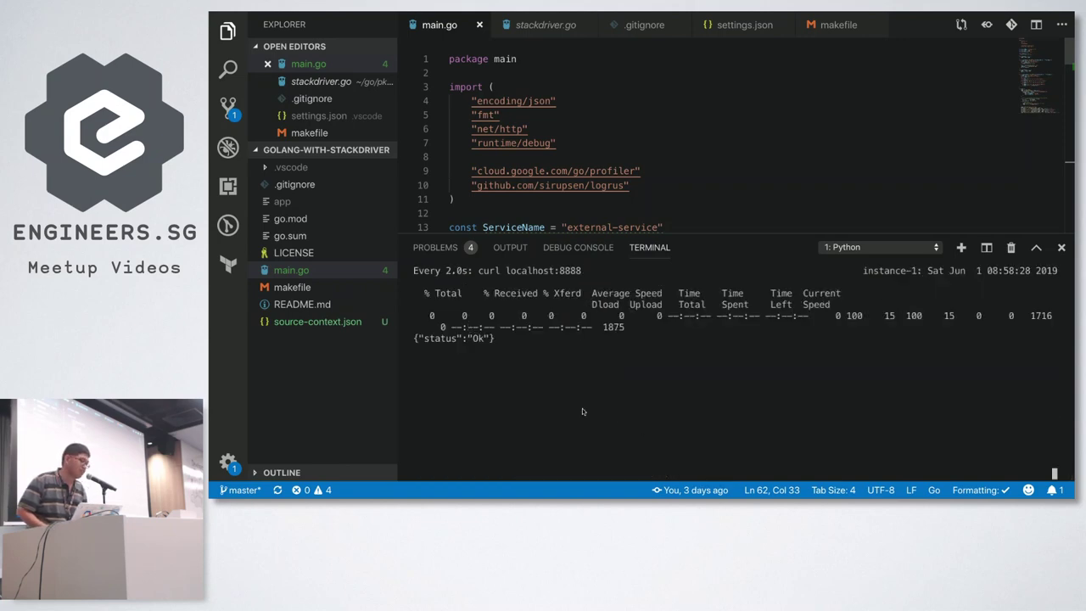
# Step: Return to BigQuery and rerun the index handler count query
pyautogui.press('super+Tab')
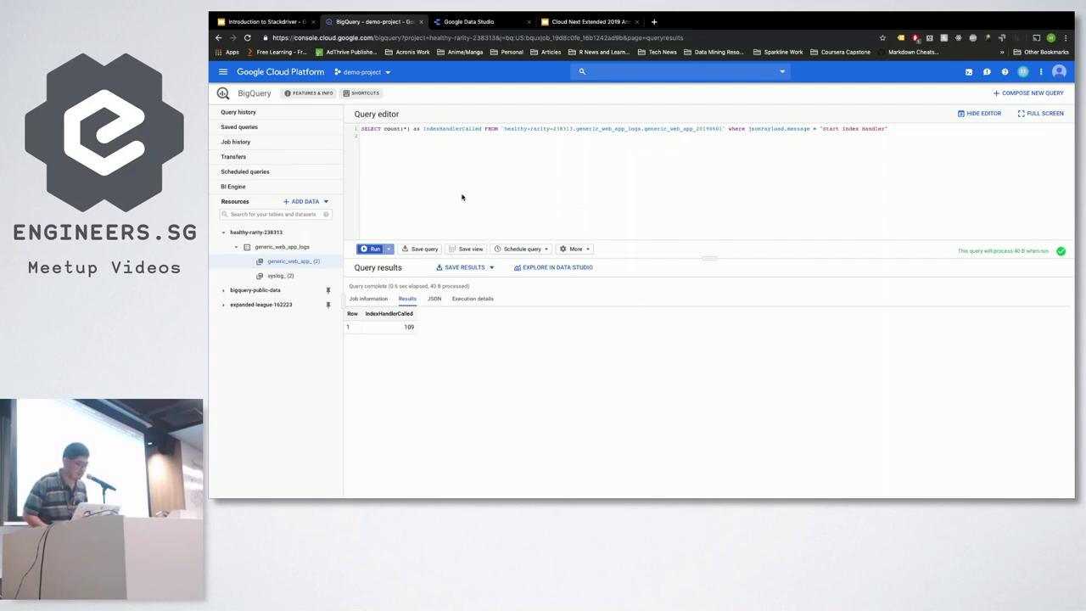
pyautogui.click(366, 248)
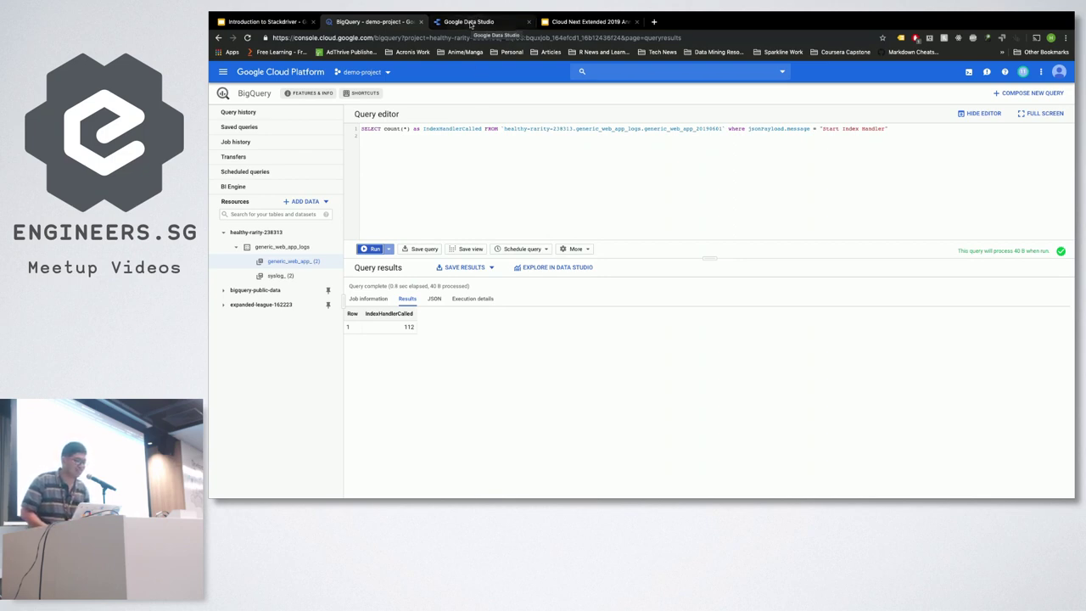
# Step: Switch to Google Data Studio, create a blank report and start a new data source for it
pyautogui.click(471, 22)
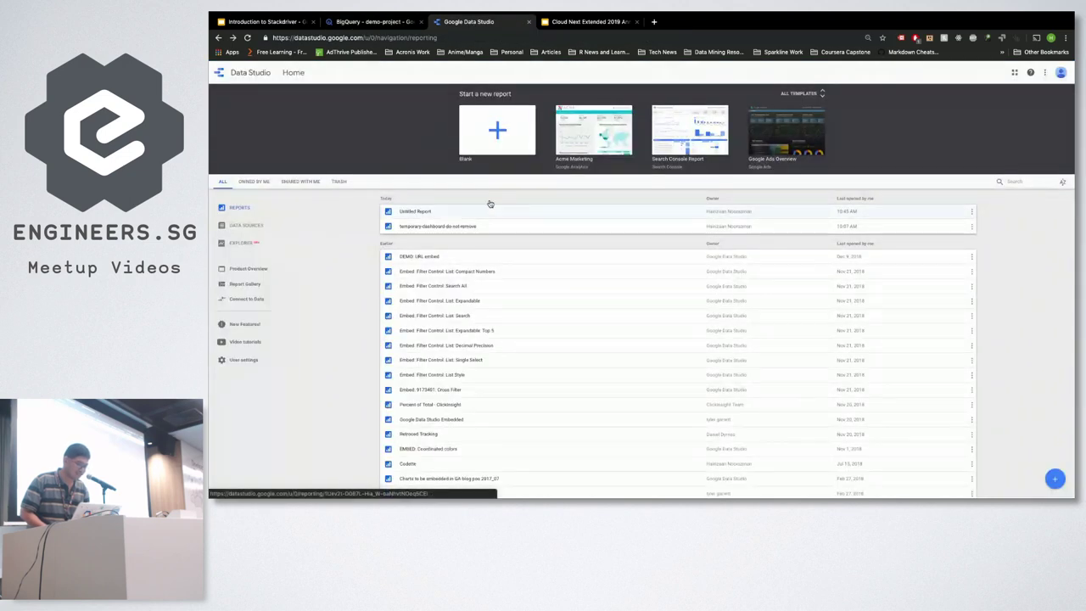
pyautogui.click(505, 135)
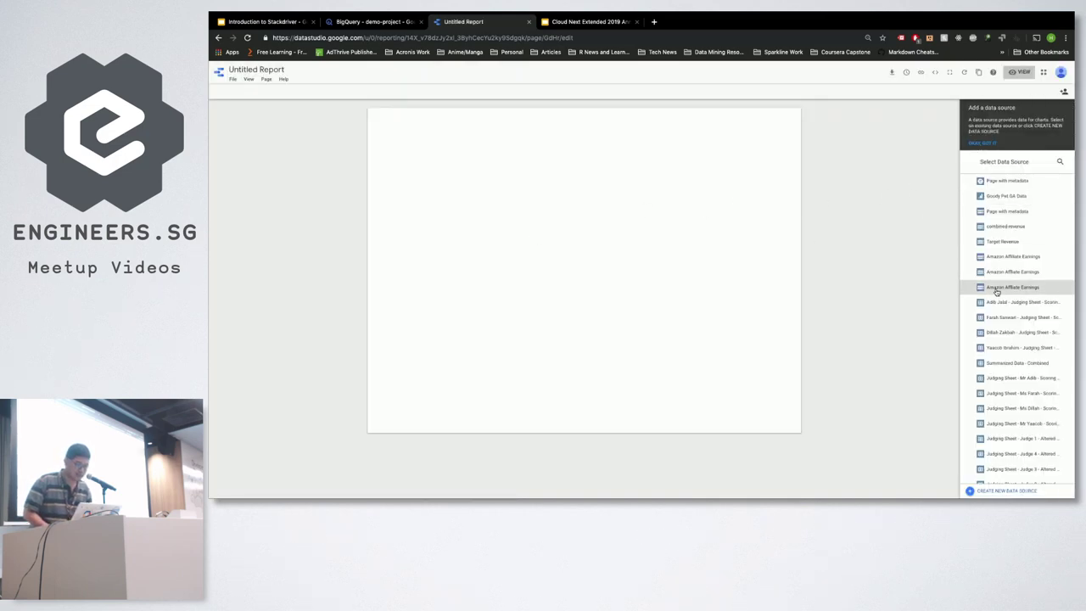
pyautogui.click(1005, 491)
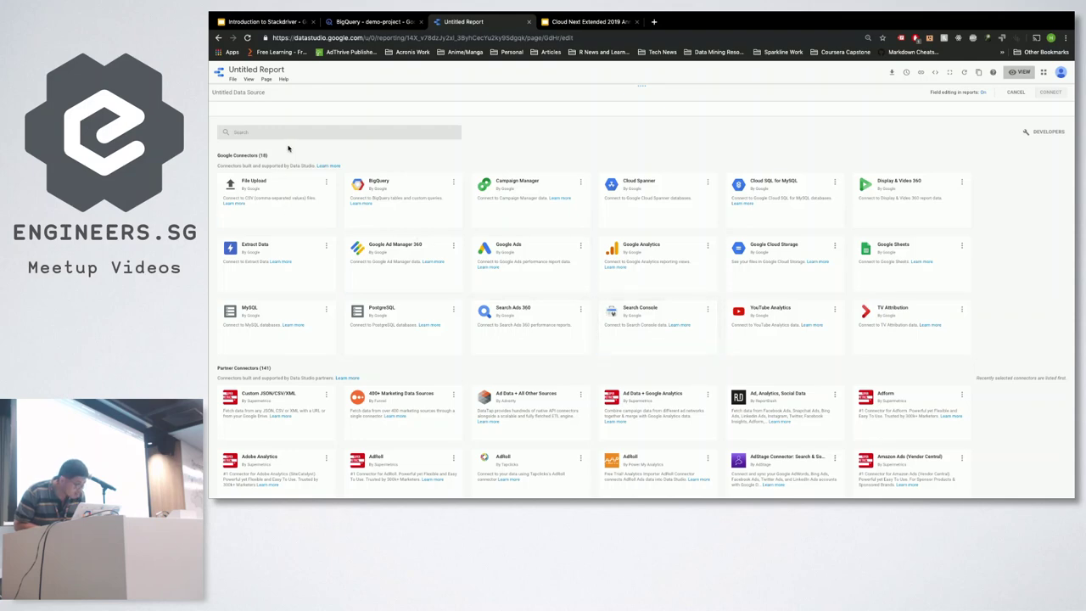
# Step: Choose the BigQuery connector and select the generic_web_app_YYYYMMDD table from demo-project's generic_web_app_logs dataset
pyautogui.write('big')
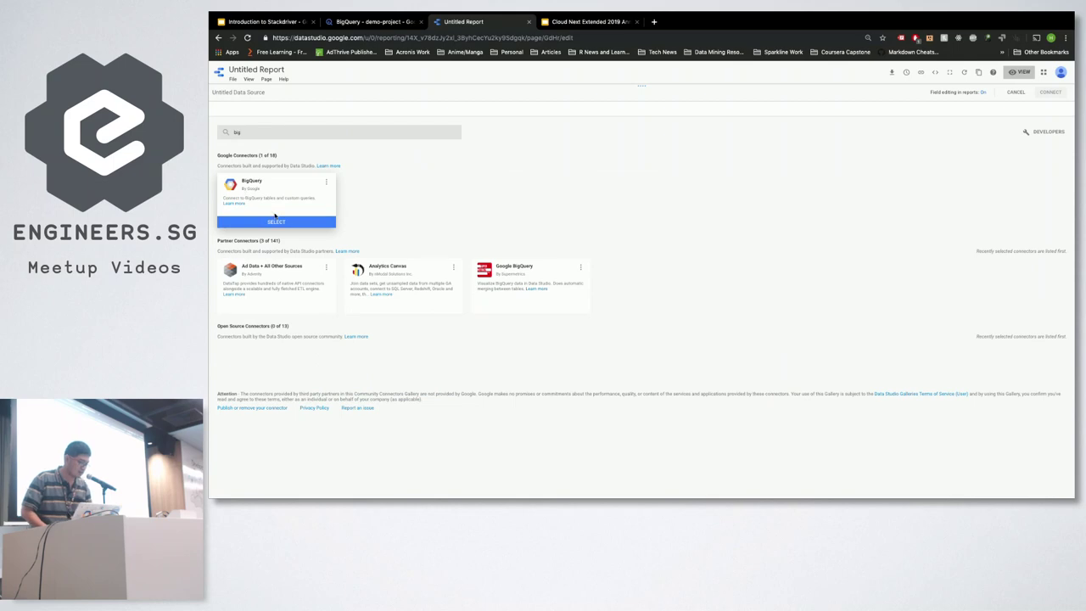
pyautogui.click(328, 221)
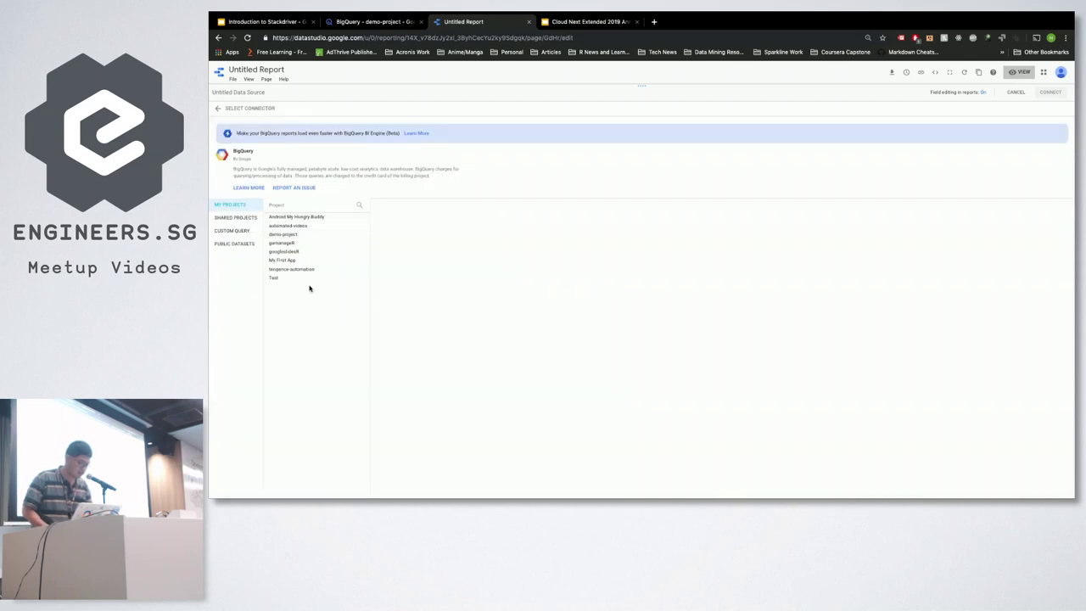
pyautogui.click(323, 236)
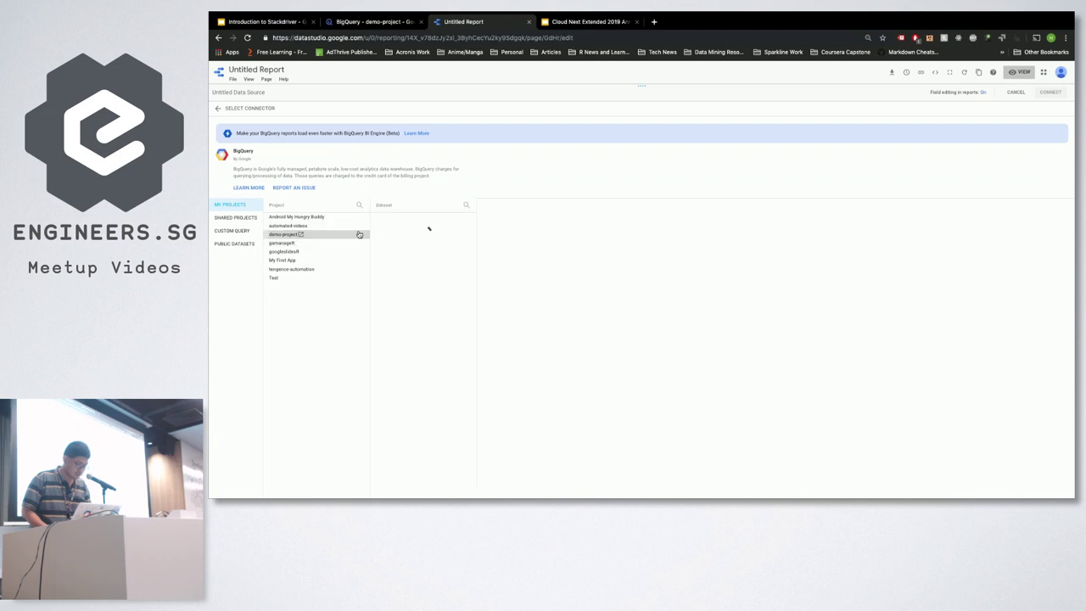
pyautogui.click(407, 218)
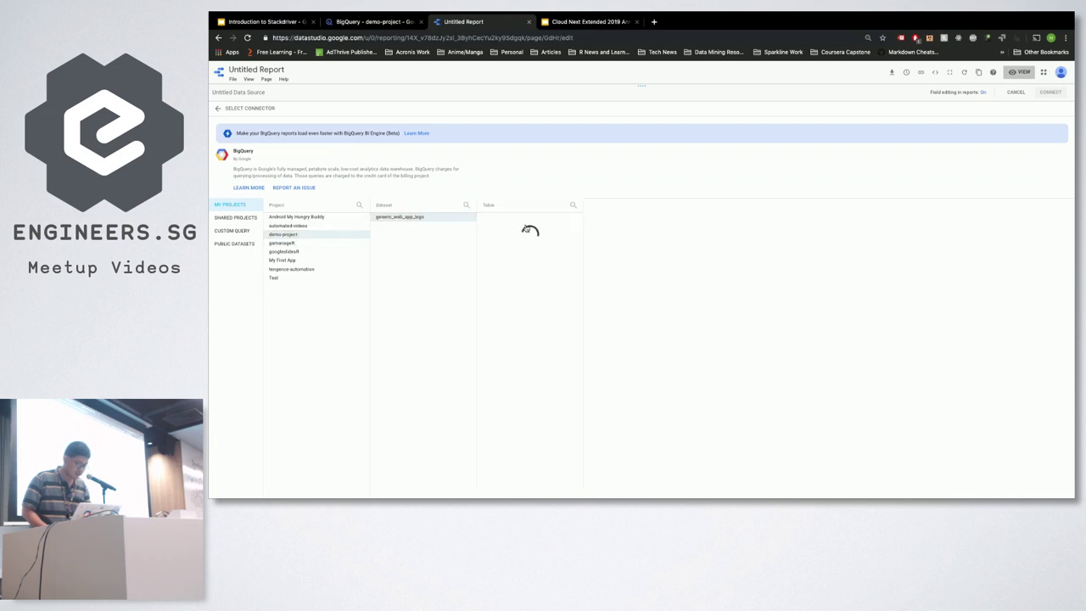
pyautogui.click(539, 218)
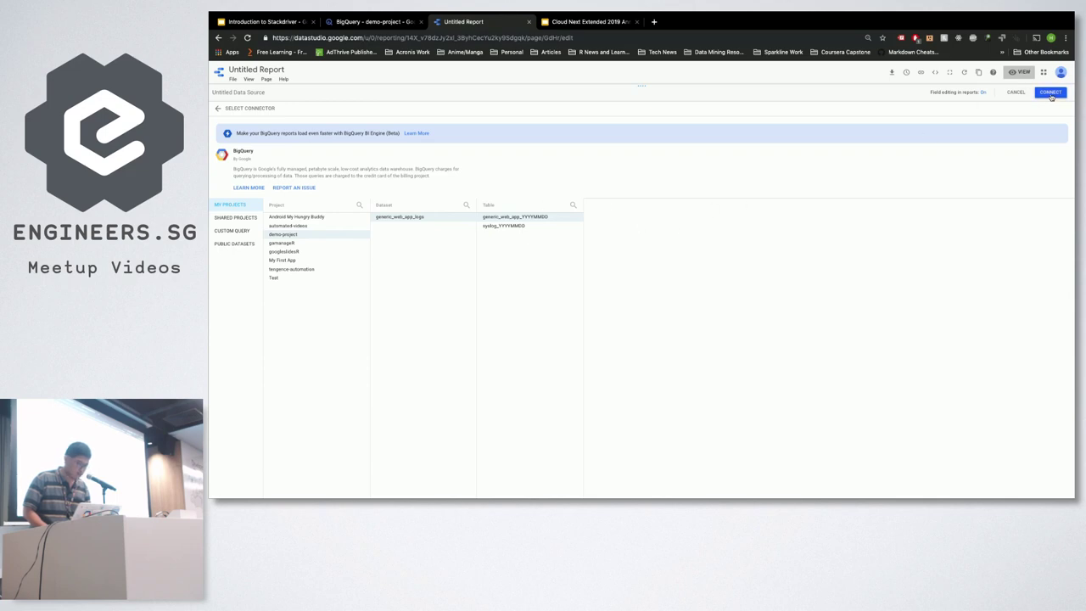
# Step: Name the data source log-data, and connect and add it to the report
pyautogui.click(256, 91)
pyautogui.hotkey('ctrl', 'a')
pyautogui.press('BackSpace')
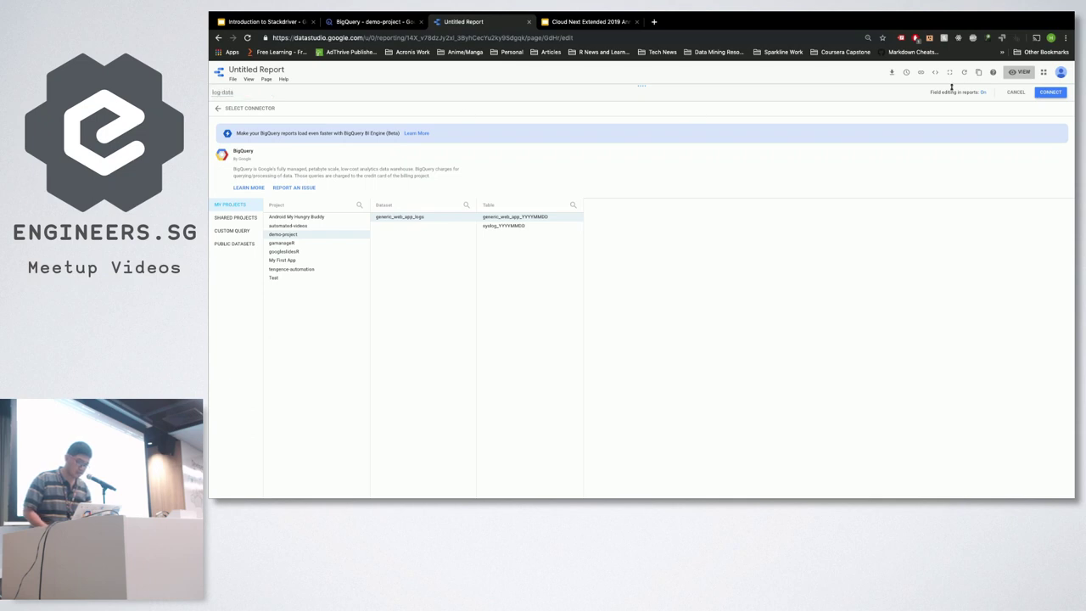
pyautogui.click(1064, 92)
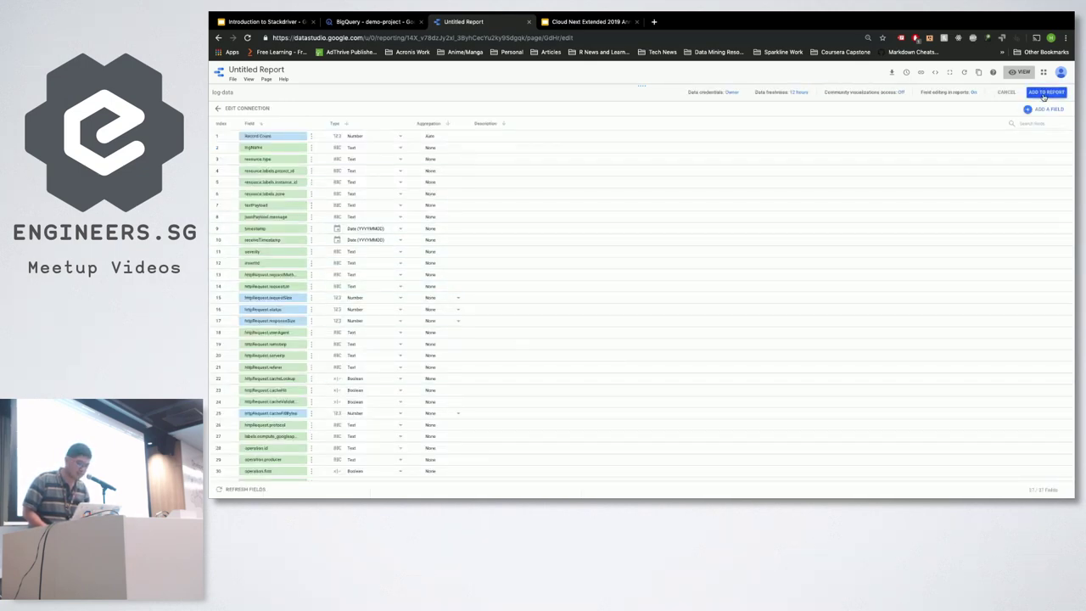
pyautogui.click(1043, 93)
pyautogui.click(703, 312)
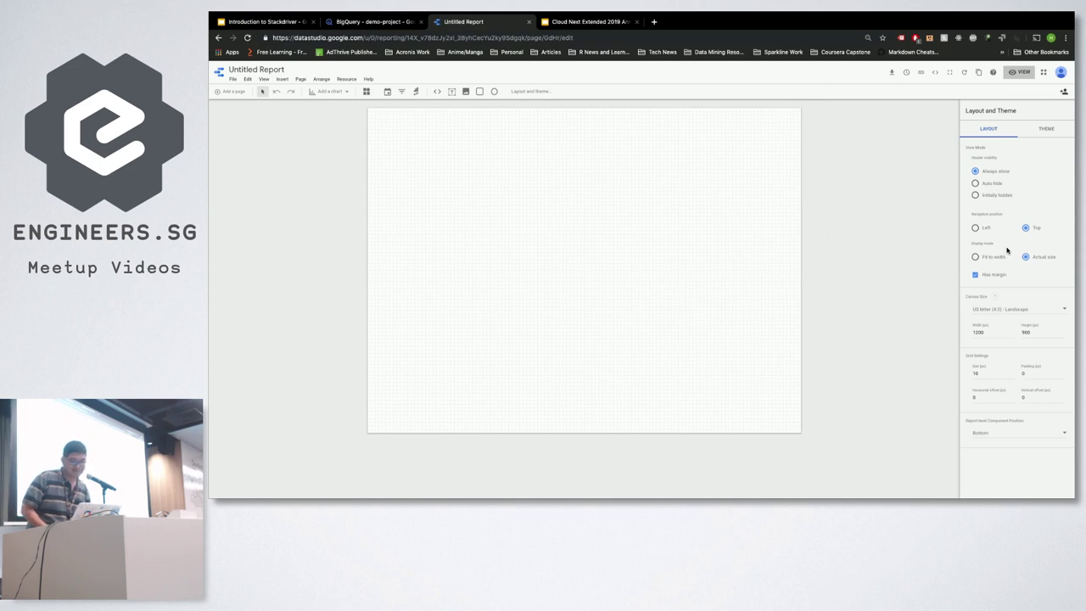
# Step: Insert a Record Count scorecard and place it in the upper-left part of the report page
pyautogui.click(282, 79)
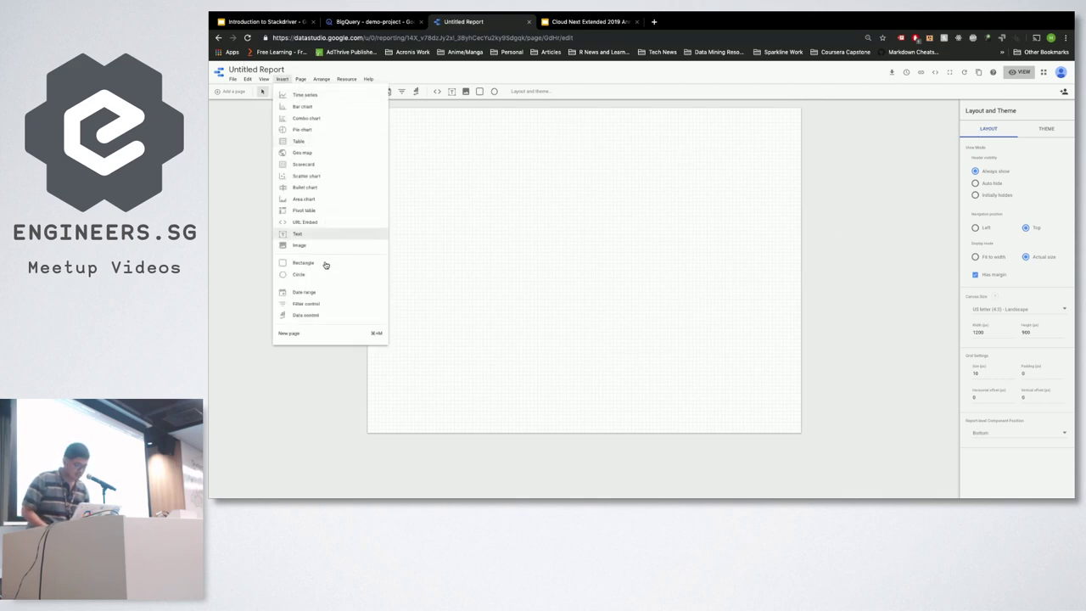
pyautogui.click(331, 166)
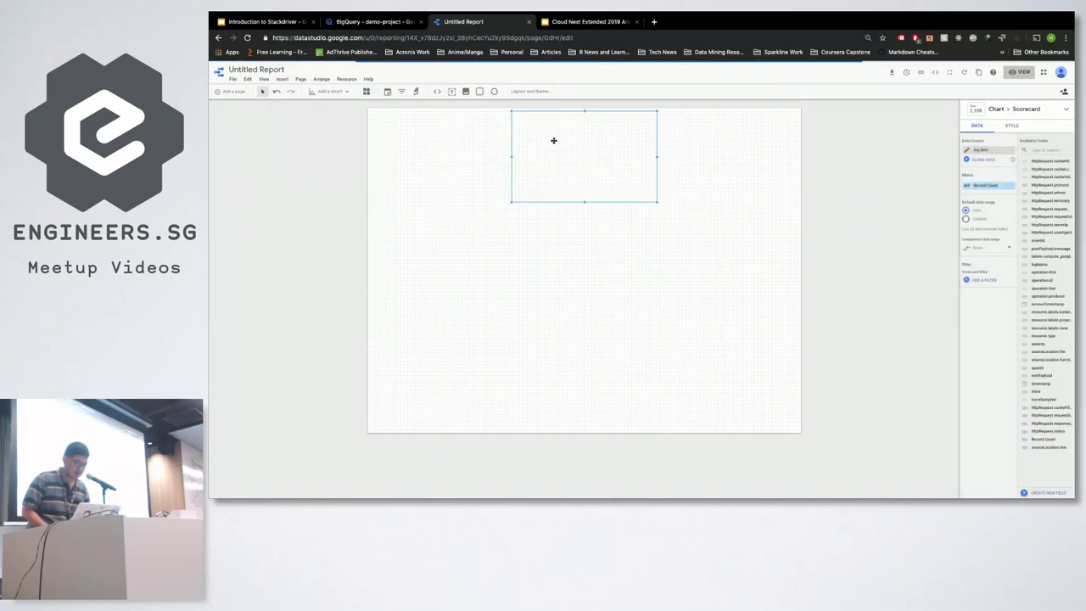
pyautogui.moveTo(529, 131); pyautogui.dragTo(471, 185)
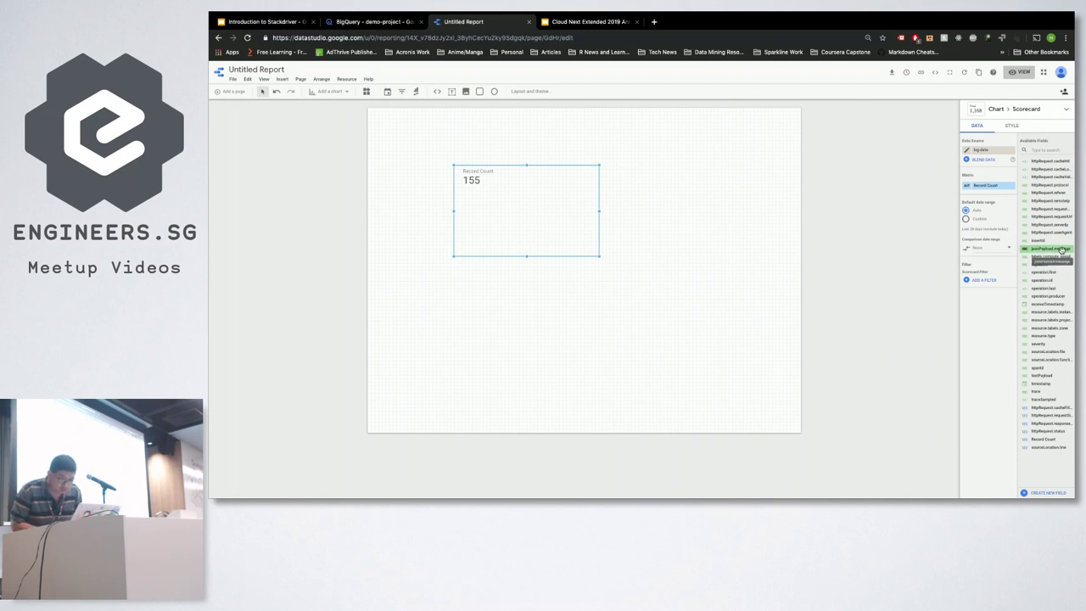
# Step: Create and save a scorecard filter that includes records whose jsonPayload.message contains "Start IndexHandler"
pyautogui.moveTo(1061, 250); pyautogui.dragTo(1035, 259)
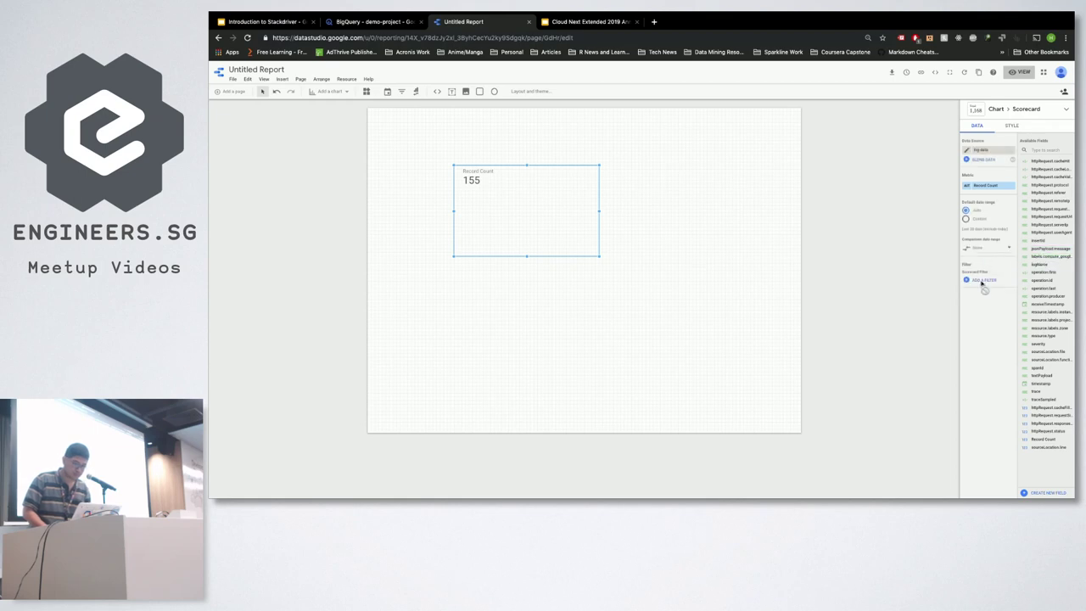
pyautogui.click(981, 281)
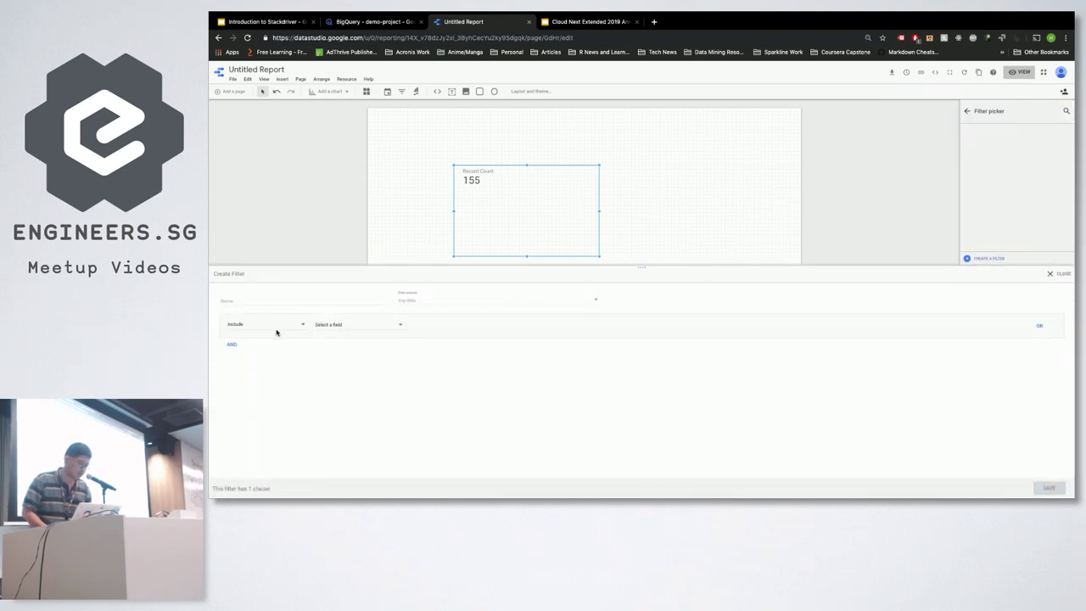
pyautogui.click(367, 324)
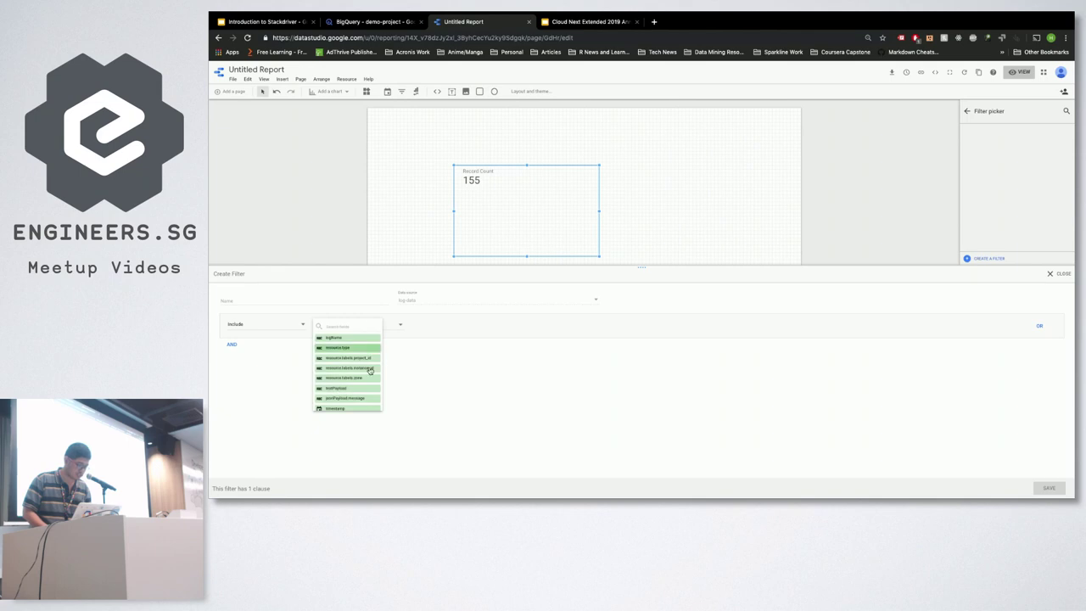
pyautogui.write('json')
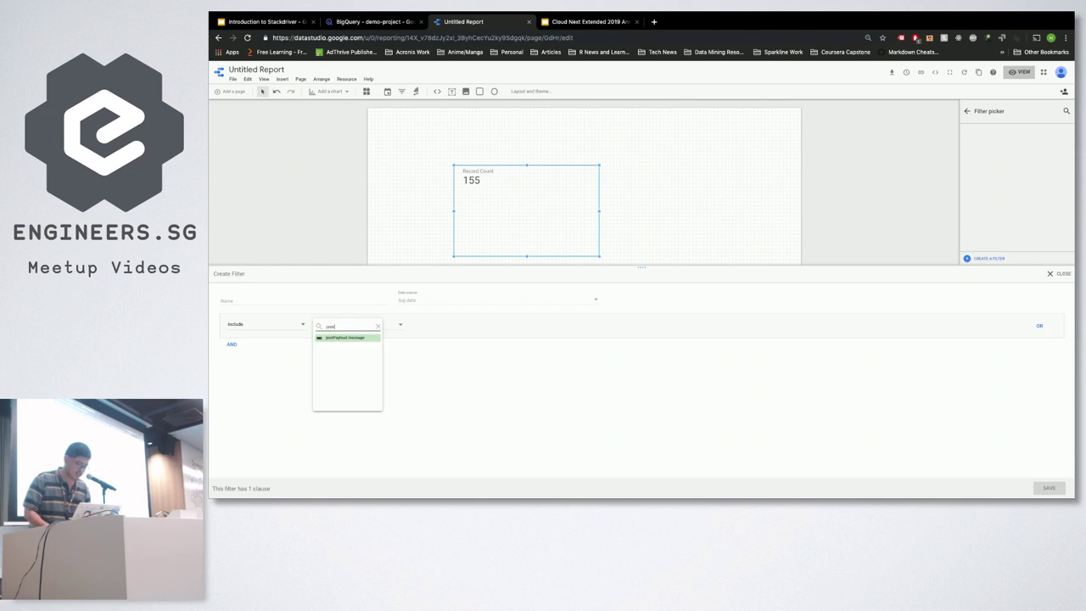
pyautogui.click(343, 337)
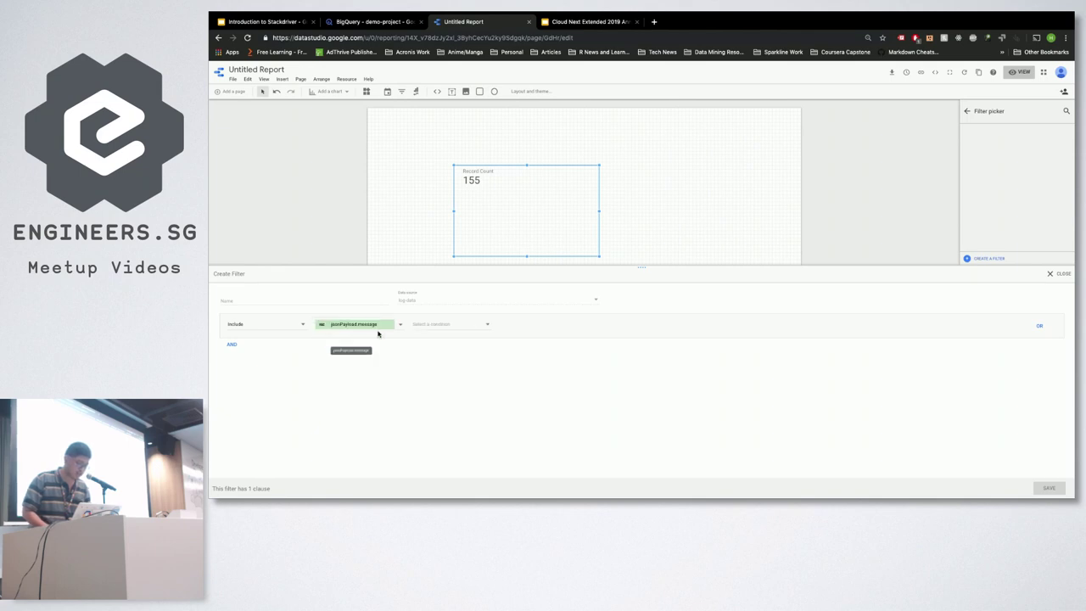
pyautogui.click(449, 325)
pyautogui.click(447, 341)
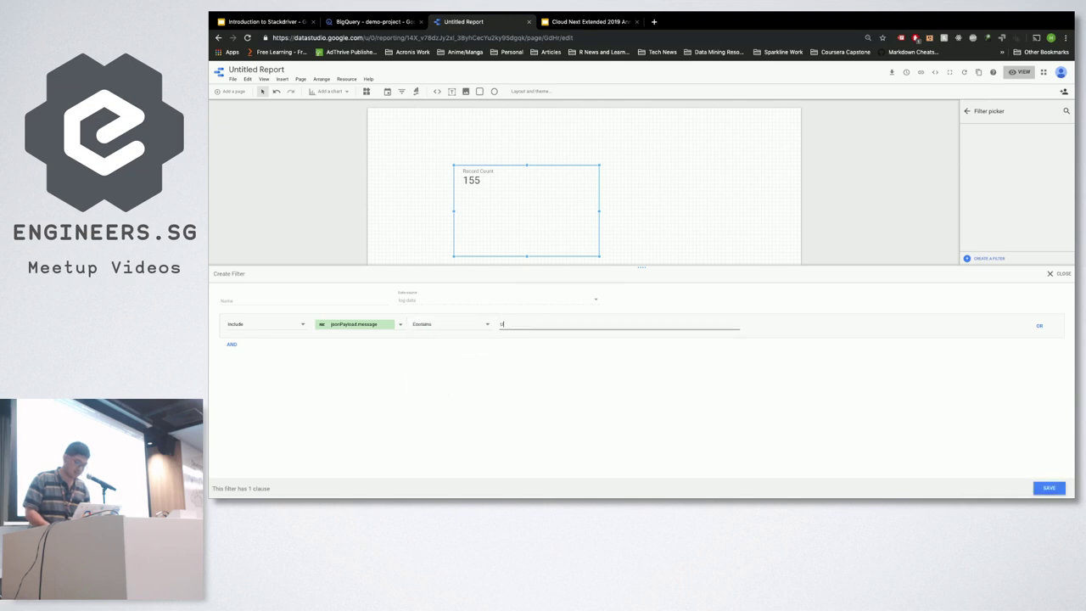
pyautogui.write('Start IndexHandler')
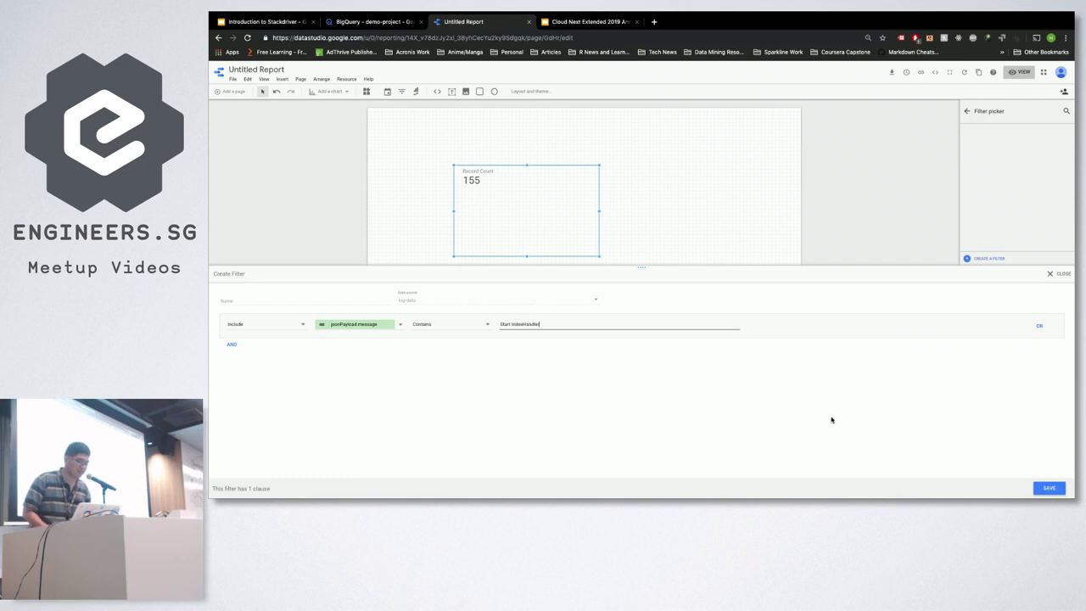
pyautogui.click(1043, 488)
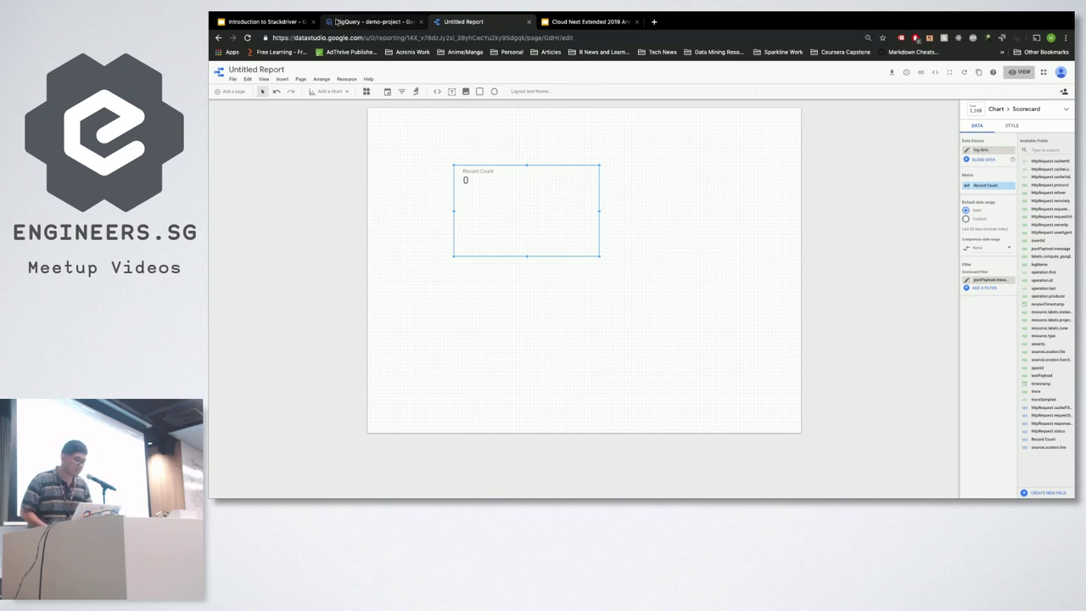
# Step: Switch to the Introduction to Stackdriver slides and show the "Getting started with Error Reporting" slide
pyautogui.click(273, 24)
pyautogui.scroll(-2, 263, 399)
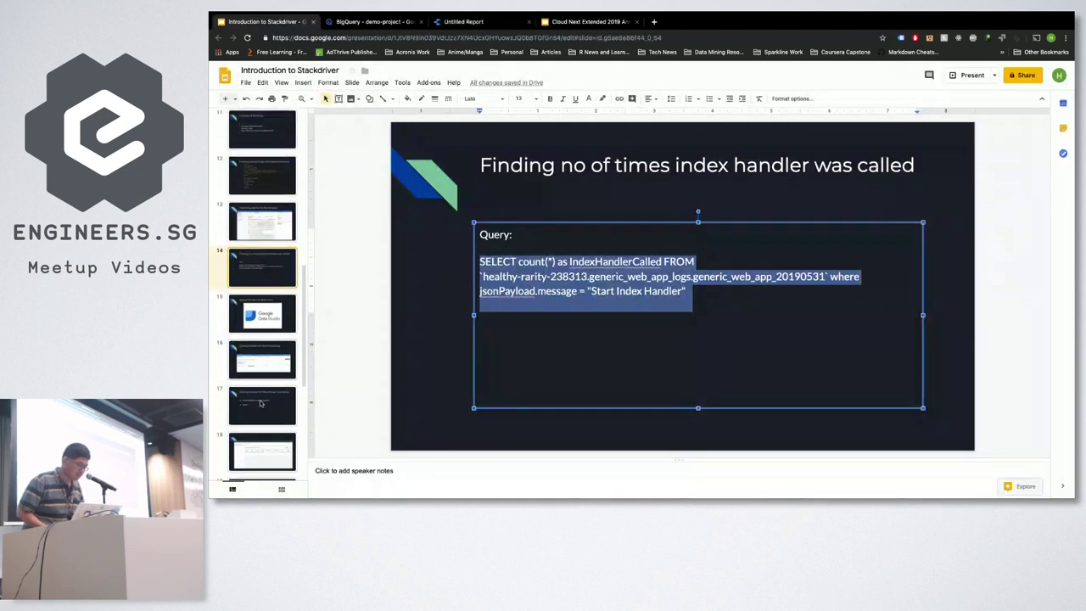
pyautogui.click(270, 293)
pyautogui.press('Down')
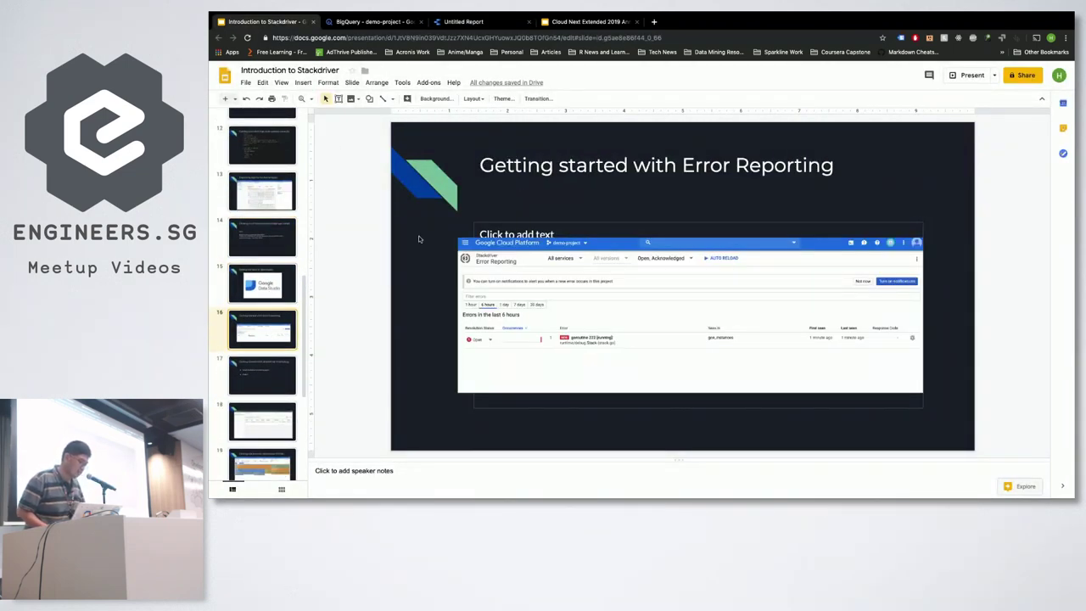
# Step: Switch to the Google Cloud console and open the demo-project home dashboard
pyautogui.click(378, 22)
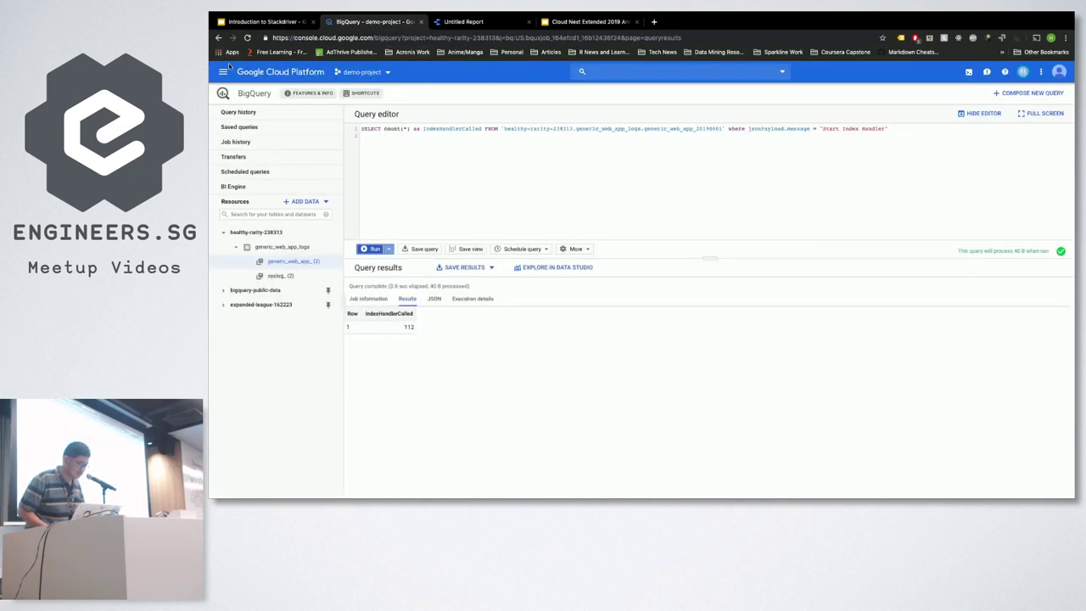
pyautogui.click(223, 72)
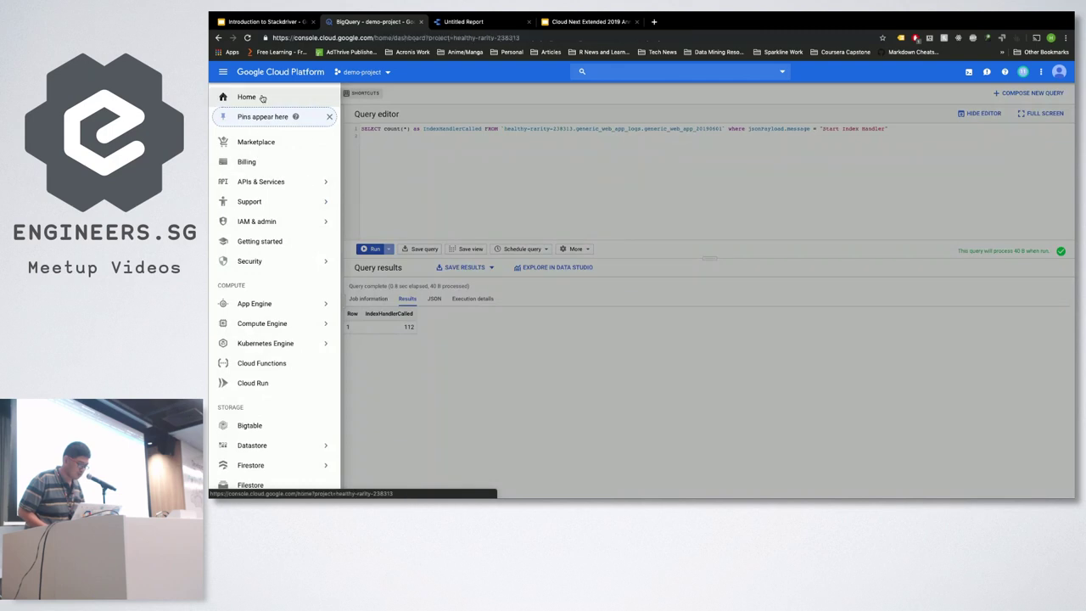
pyautogui.click(262, 97)
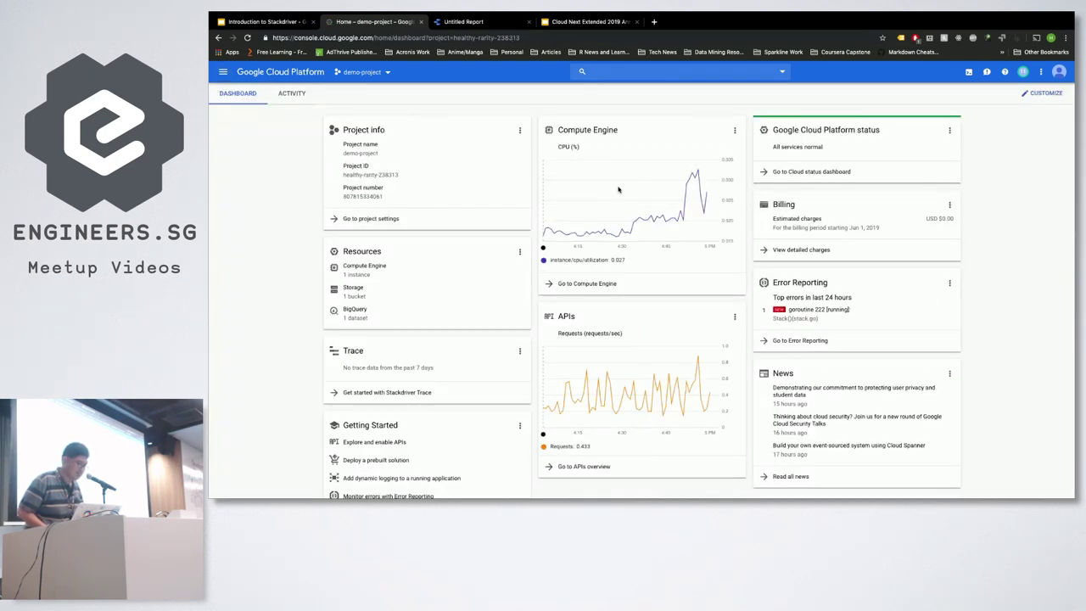
# Step: Open Stackdriver Error Reporting for demo-project
pyautogui.click(222, 72)
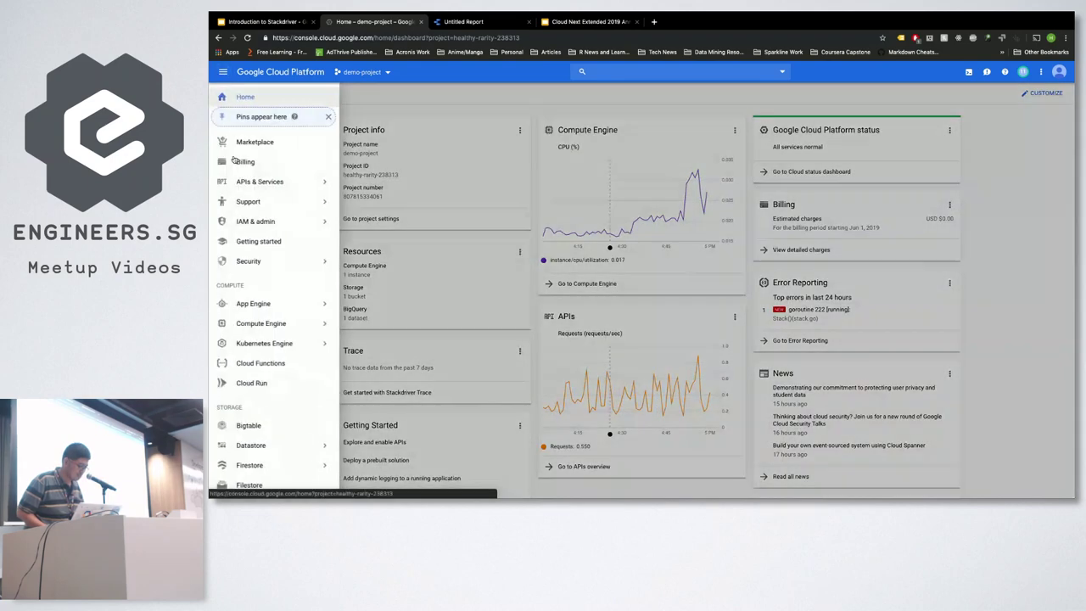
pyautogui.scroll(-5, 234, 282)
pyautogui.scroll(-3, 233, 283)
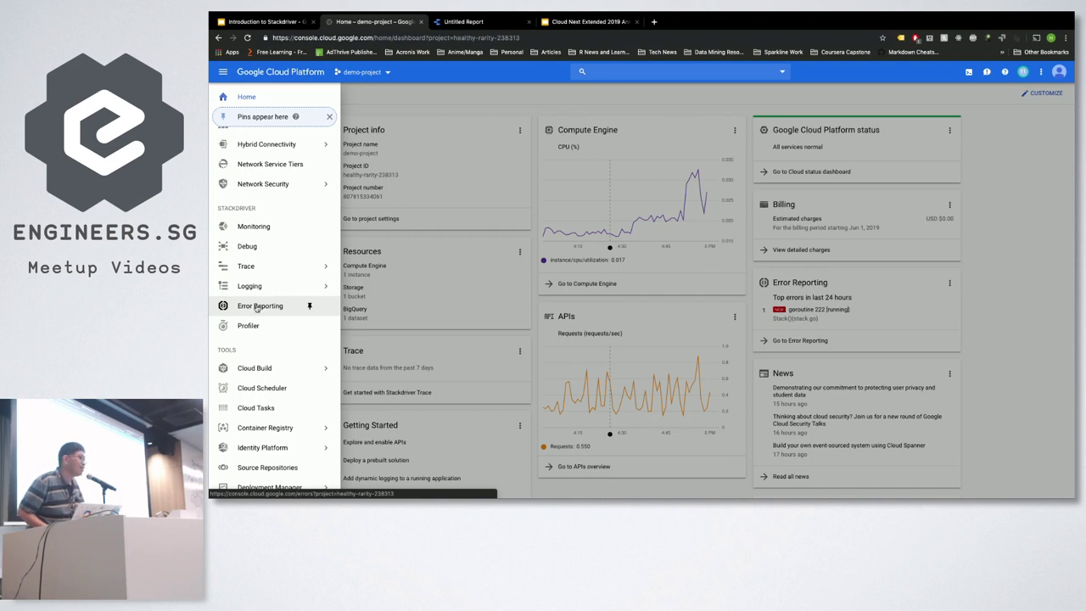
pyautogui.click(257, 307)
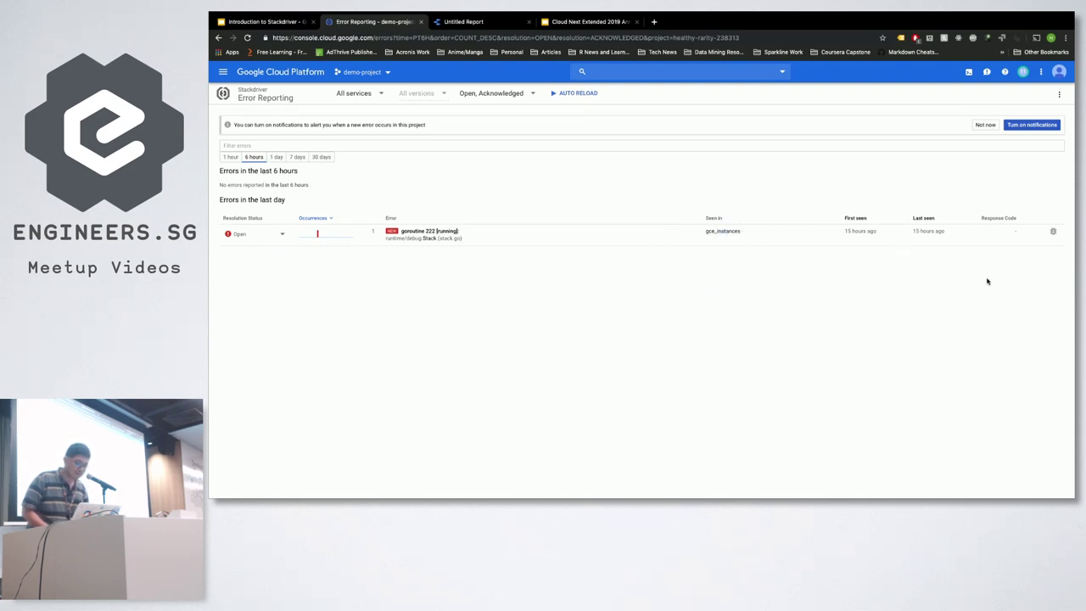
# Step: Examine the resolution statuses for the goroutine 222 error and the acknowledgement dialog's issue URL field, leaving the error unacknowledged
pyautogui.click(262, 235)
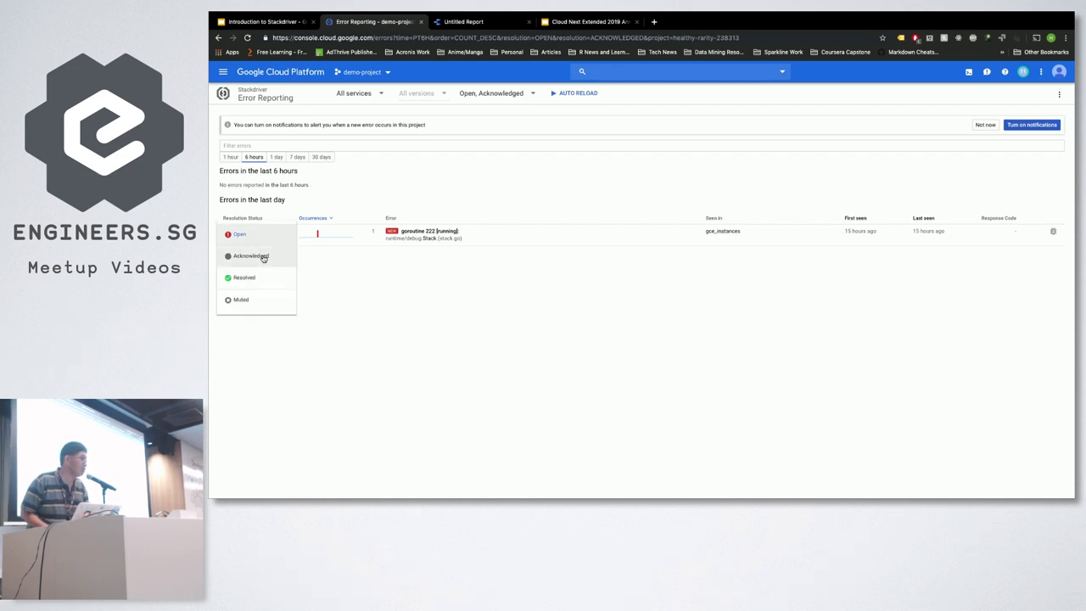
pyautogui.click(263, 256)
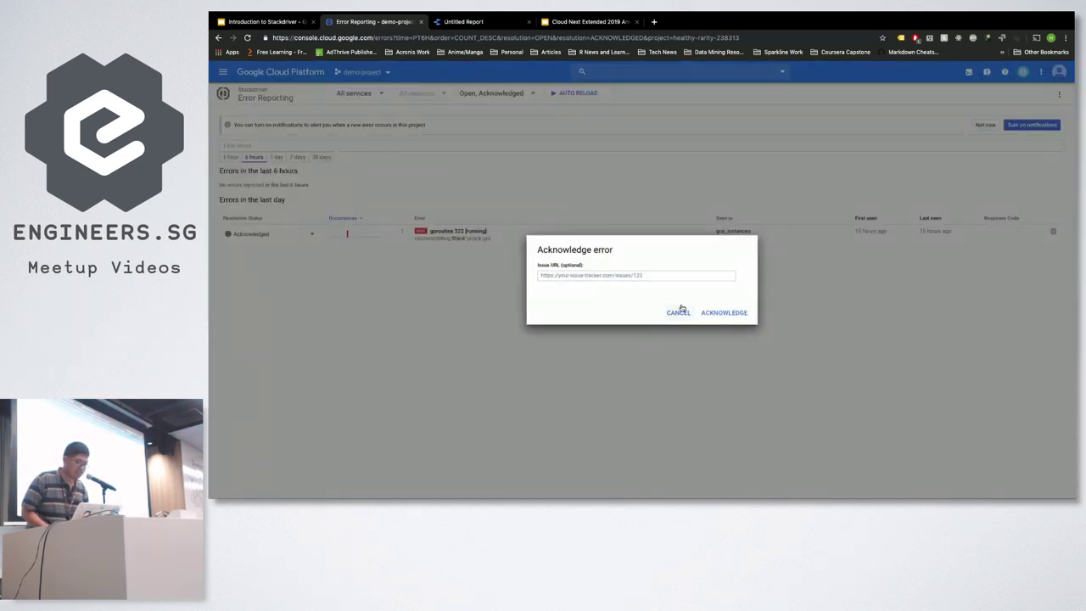
pyautogui.click(616, 276)
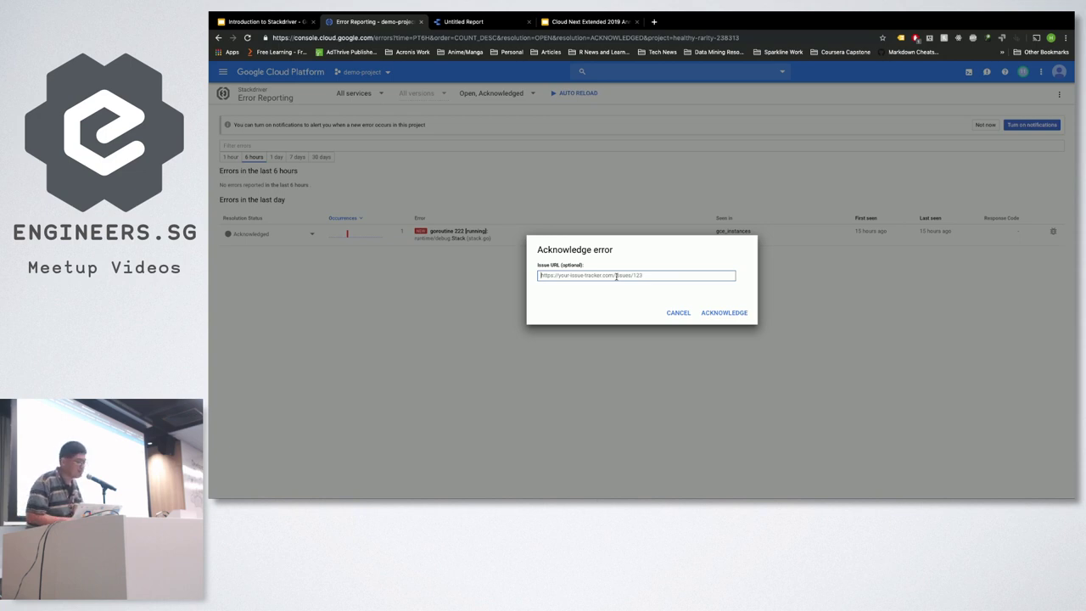
pyautogui.click(679, 313)
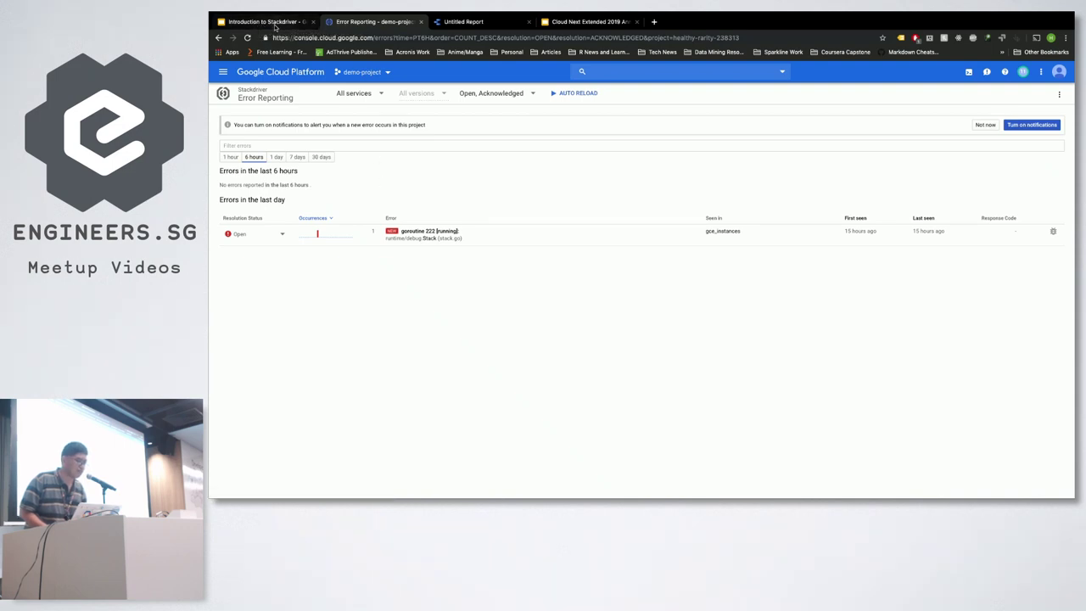
# Step: Return to the Introduction to Stackdriver slides and show the "Getting Started with Stackdriver monitoring" slide
pyautogui.hotkey('ctrl', 'shift', 'Tab')
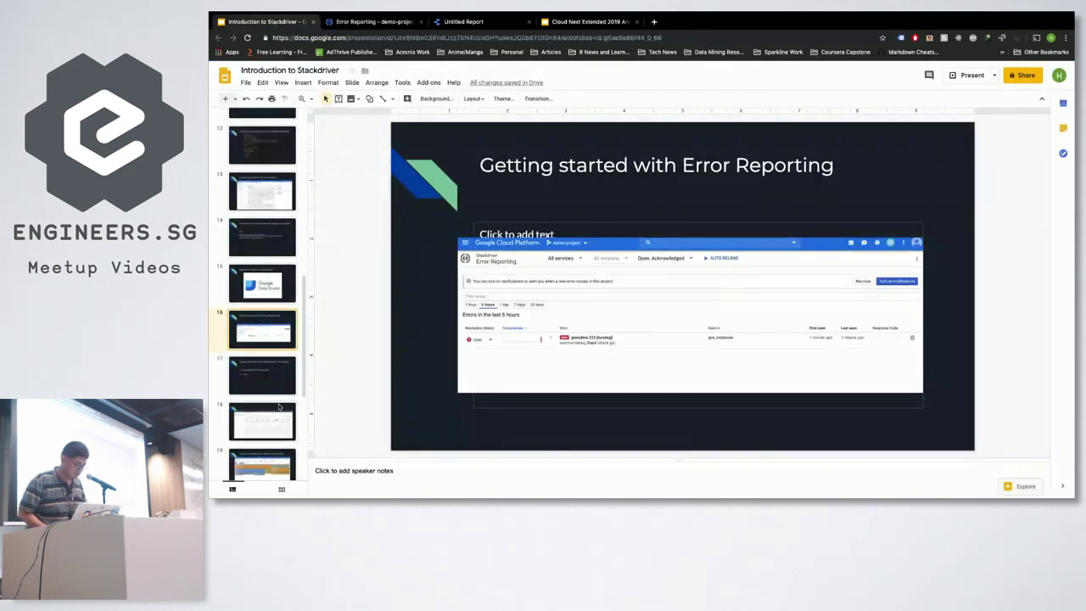
pyautogui.scroll(-1, 279, 407)
pyautogui.click(265, 331)
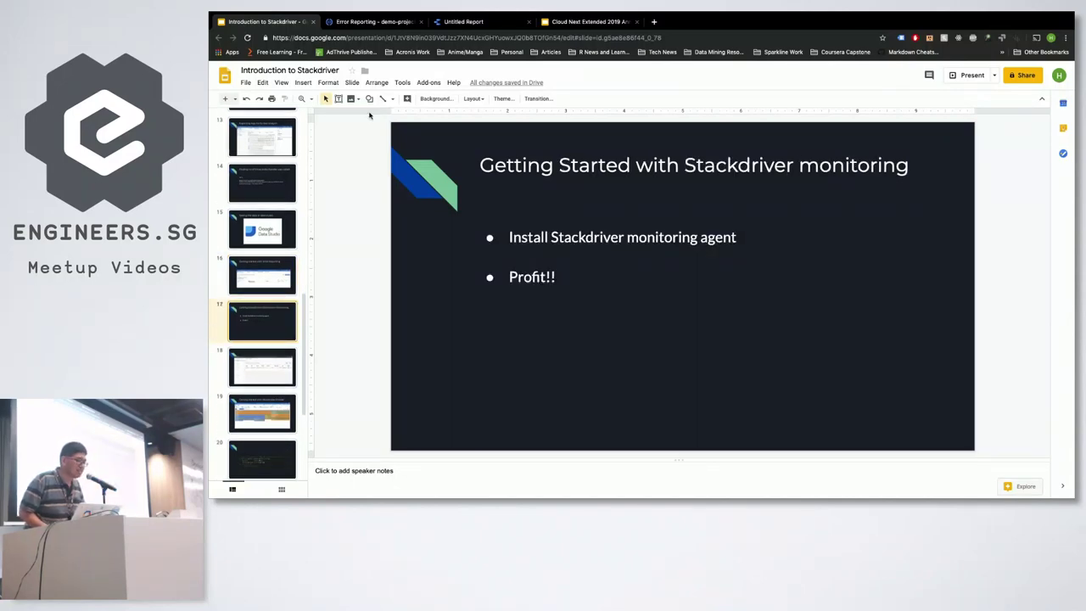
pyautogui.click(365, 22)
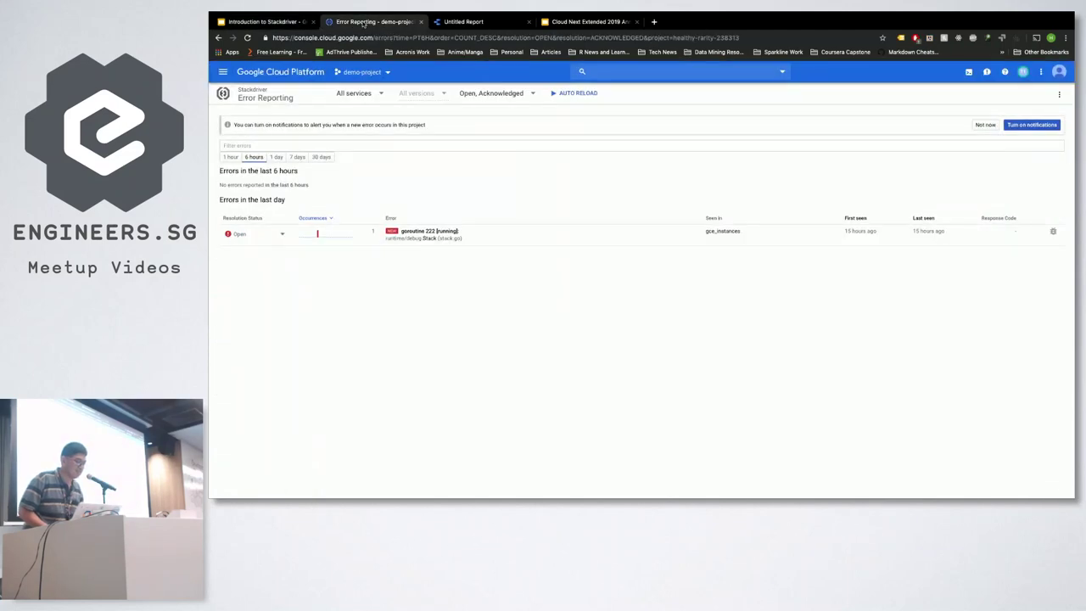
pyautogui.click(222, 71)
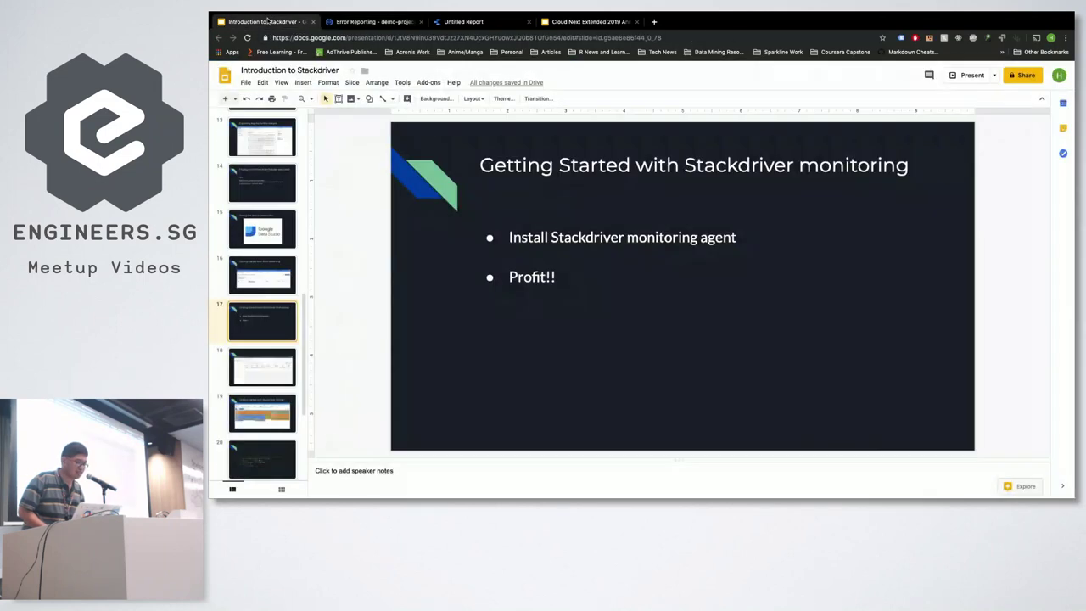
pyautogui.click(268, 20)
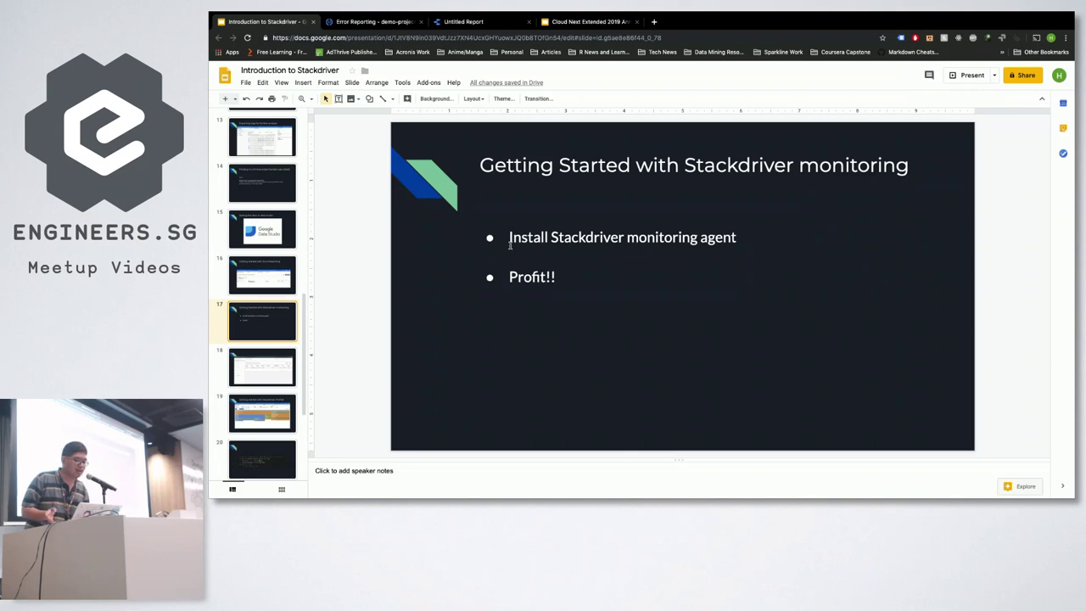
# Step: Switch to the Google Cloud console and open Stackdriver Monitoring for demo-project
pyautogui.click(369, 22)
pyautogui.scroll(-1, 236, 264)
pyautogui.scroll(3, 236, 264)
pyautogui.scroll(-6, 236, 263)
pyautogui.scroll(-5, 236, 264)
pyautogui.click(255, 200)
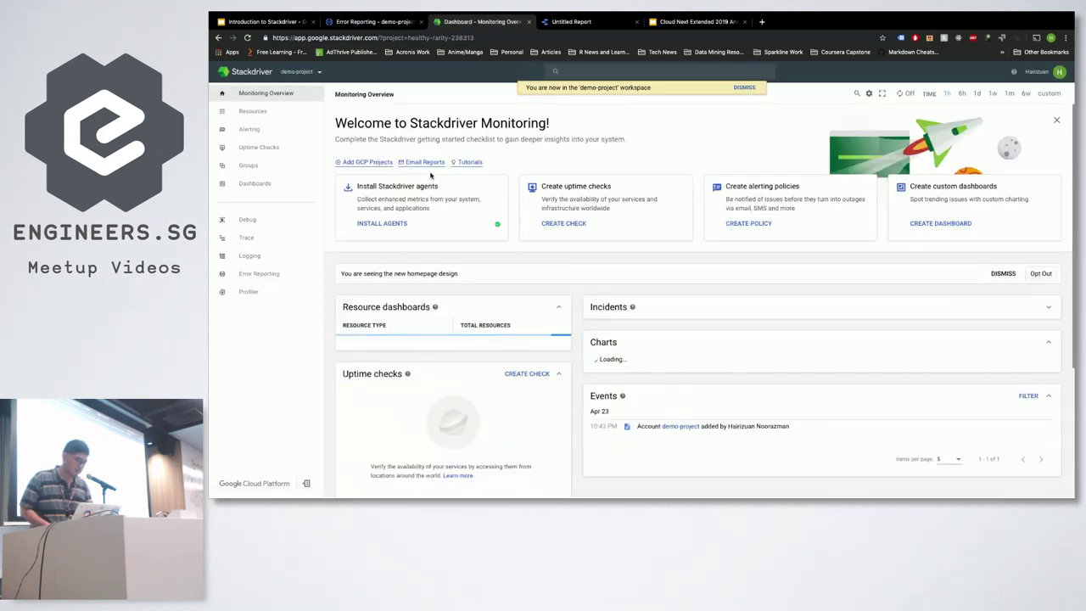
# Step: List the monitored infrastructure instances and open the resource dashboard of instance-1
pyautogui.moveTo(301, 117)
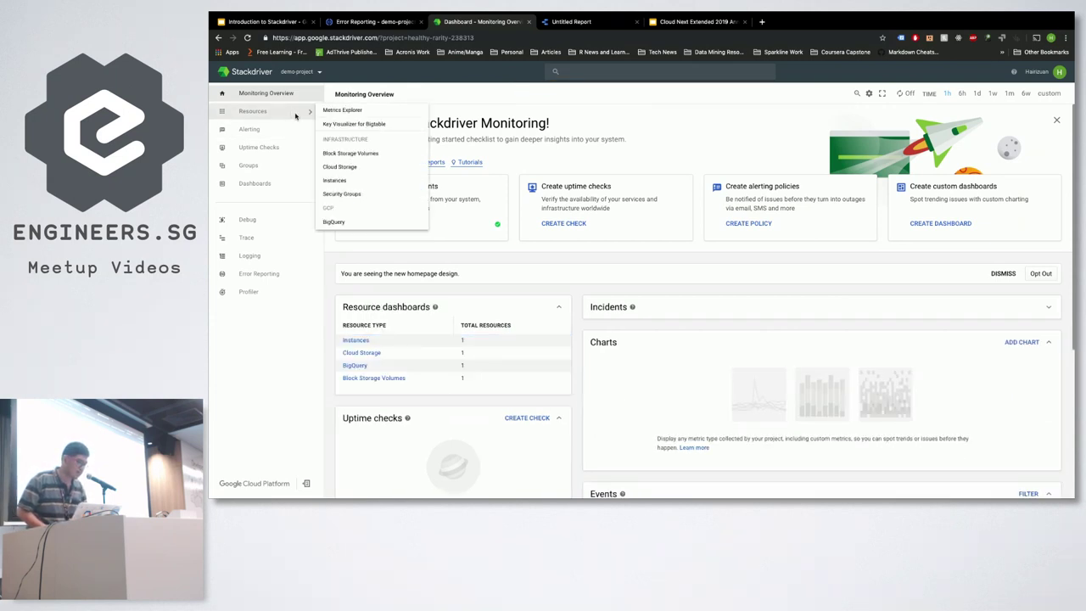
pyautogui.click(357, 182)
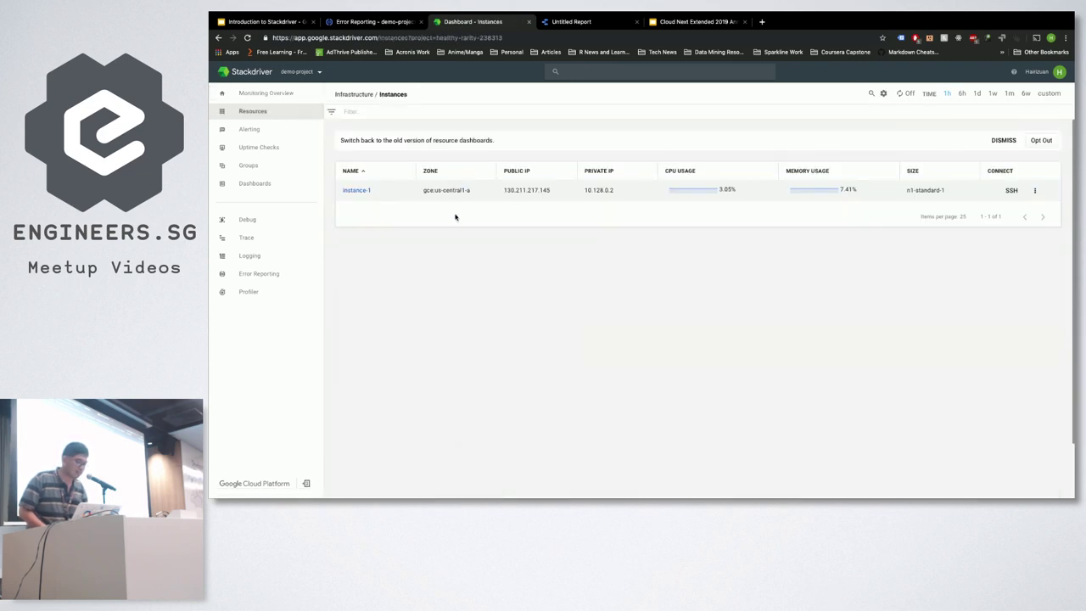
pyautogui.click(356, 190)
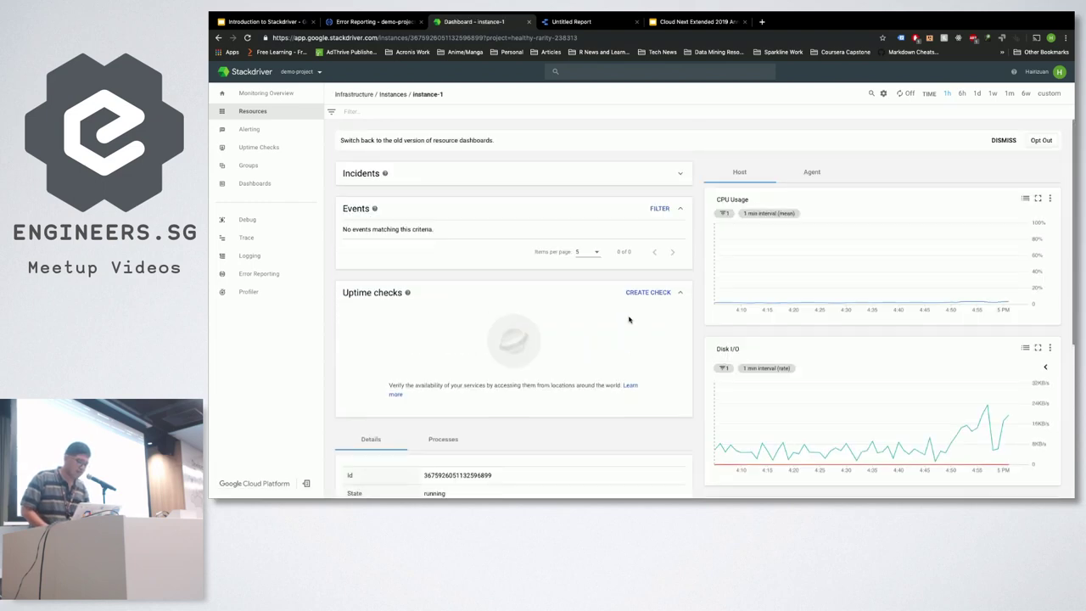
# Step: Examine instance-1's details and its host charts for CPU, disk and network, and switch the charts to the agent metrics
pyautogui.scroll(-4, 577, 363)
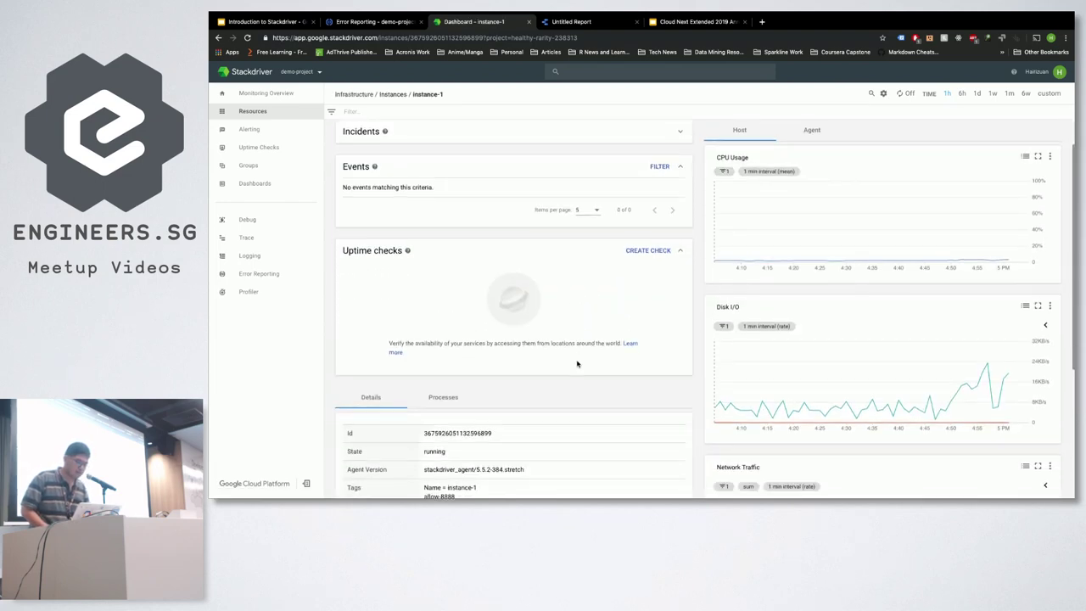
pyautogui.scroll(5, 577, 363)
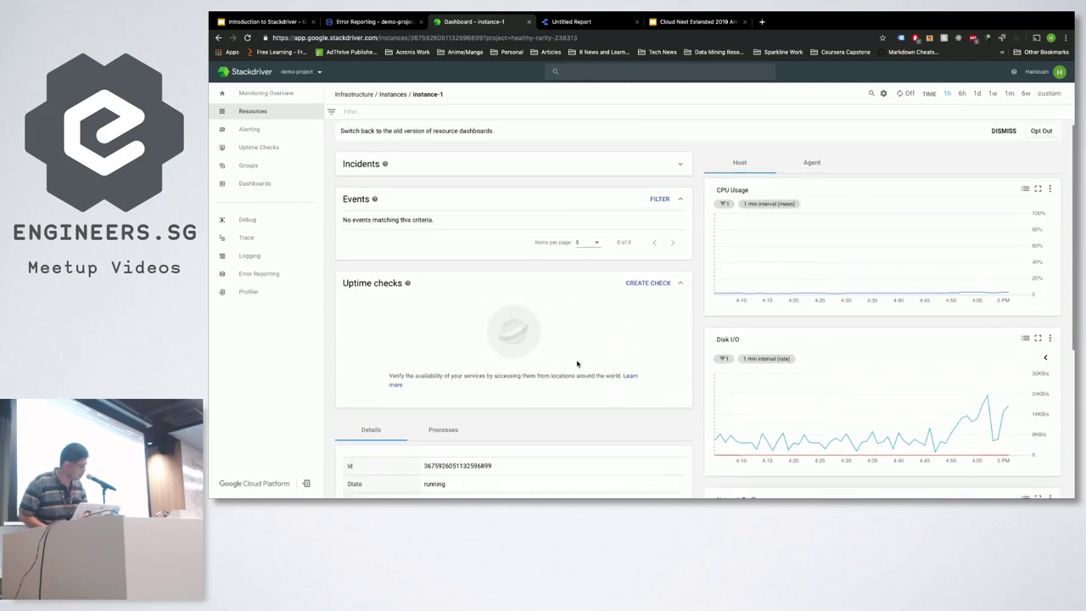
pyautogui.scroll(-5, 576, 363)
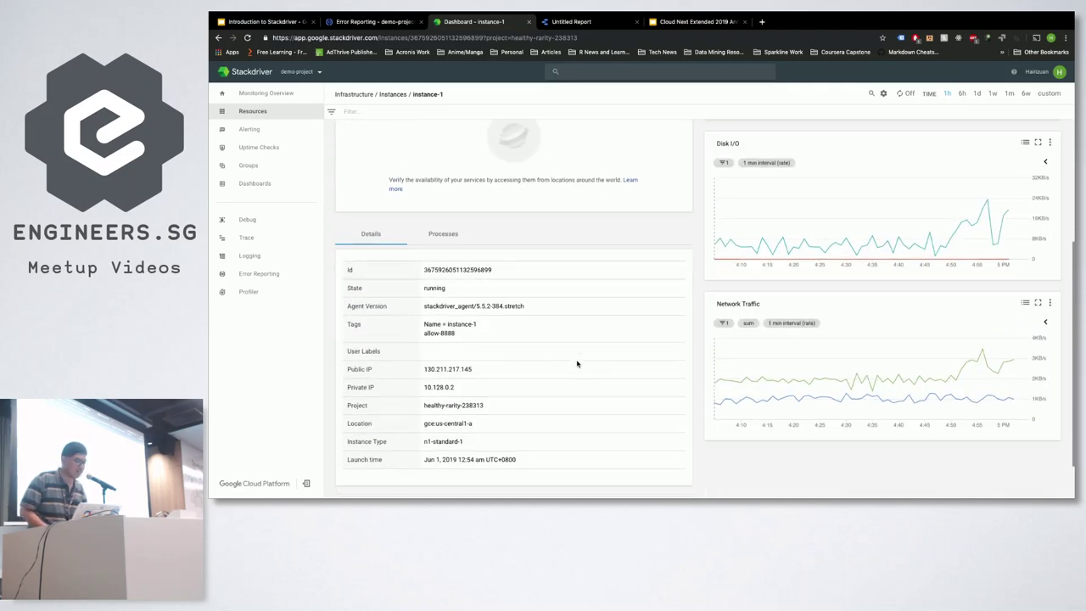
pyautogui.scroll(-1, 577, 363)
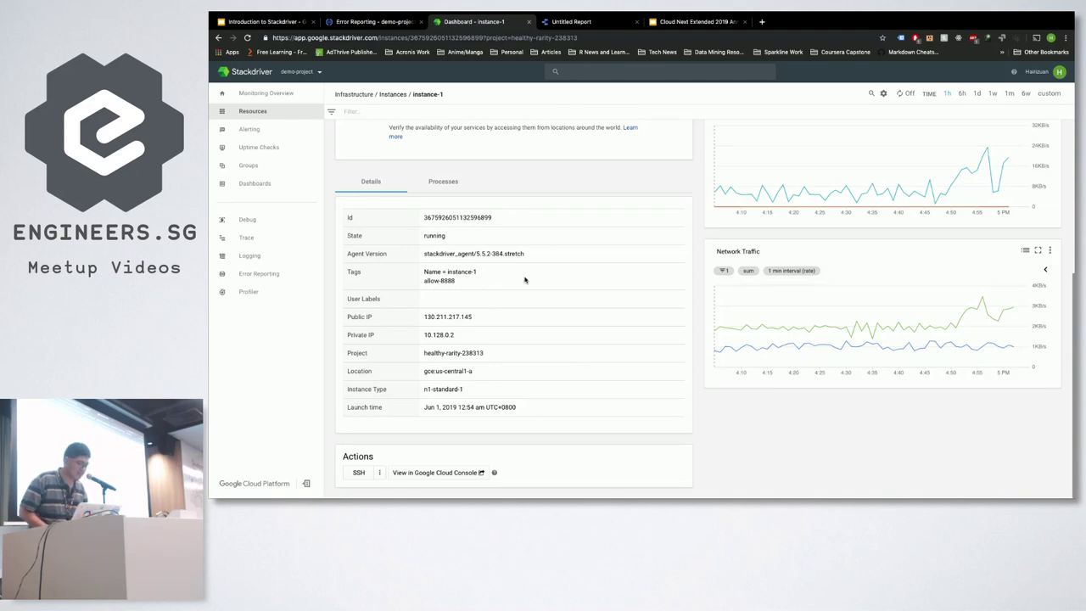
pyautogui.scroll(6, 526, 280)
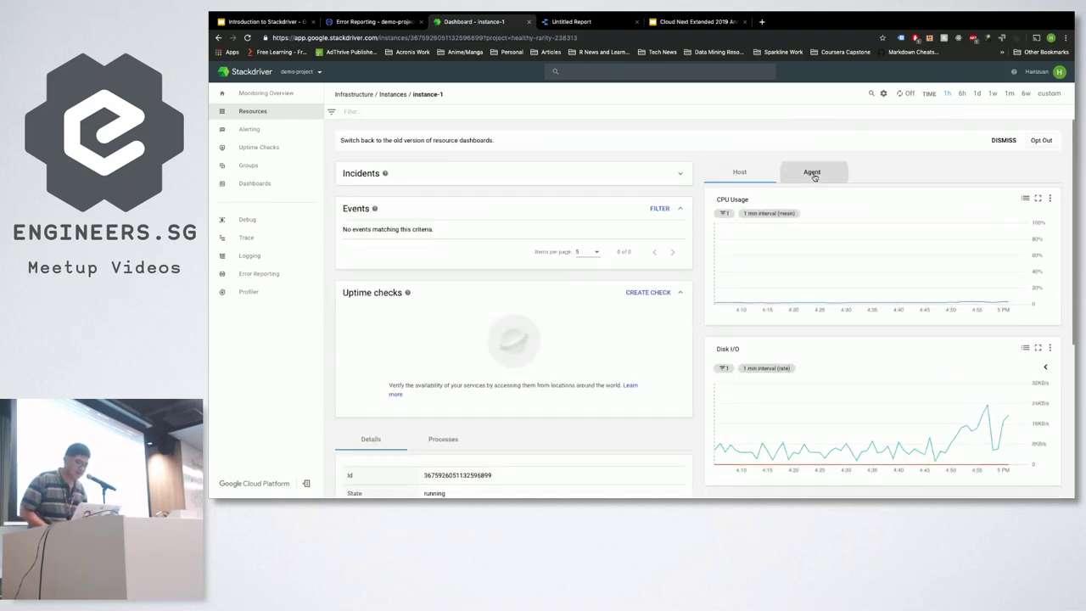
pyautogui.click(813, 174)
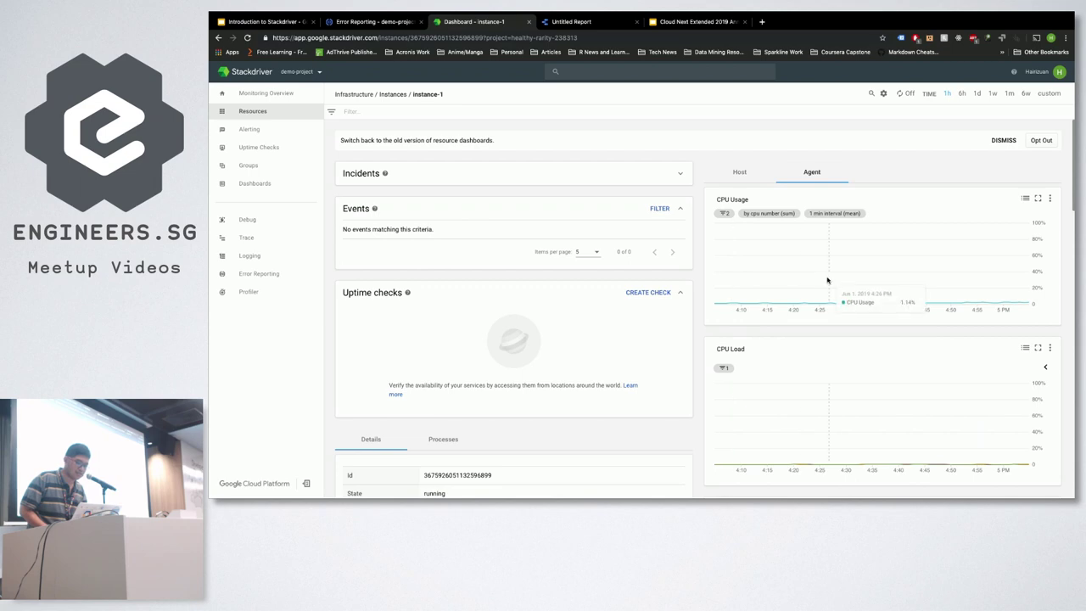
# Step: Examine instance-1's agent charts for CPU, memory, swap and disk usage, disk I/O, open TCP connections and processes
pyautogui.scroll(-3, 804, 293)
pyautogui.scroll(-6, 804, 293)
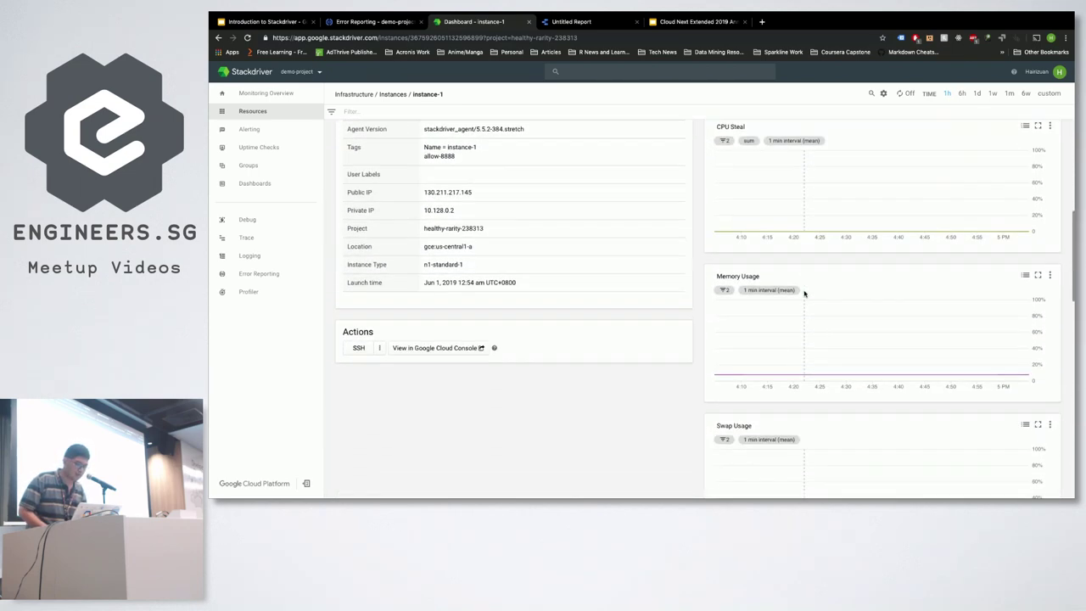
pyautogui.scroll(-2, 804, 294)
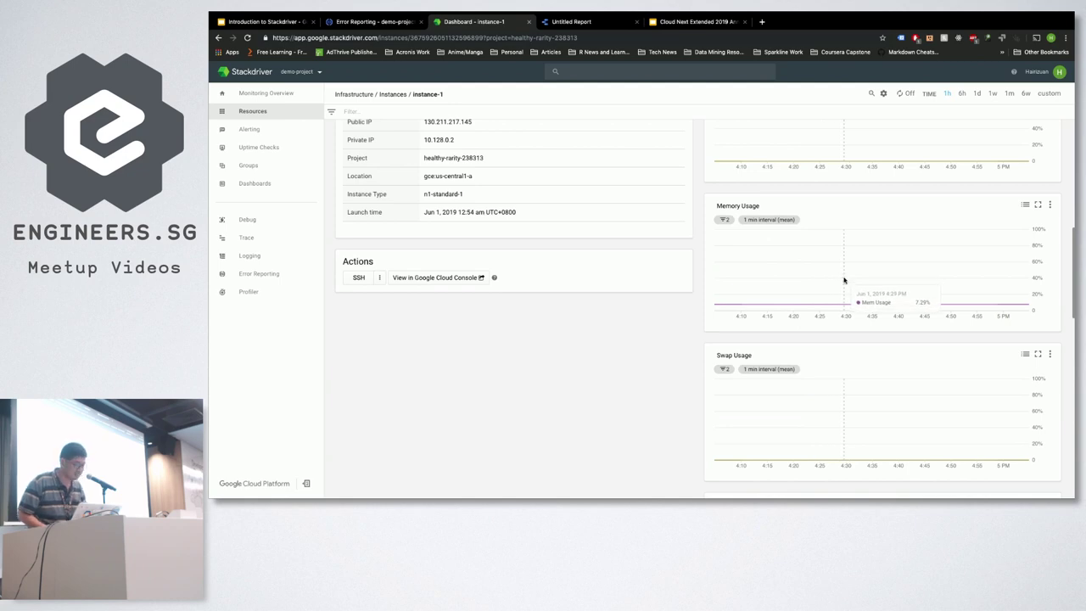
pyautogui.scroll(-3, 826, 301)
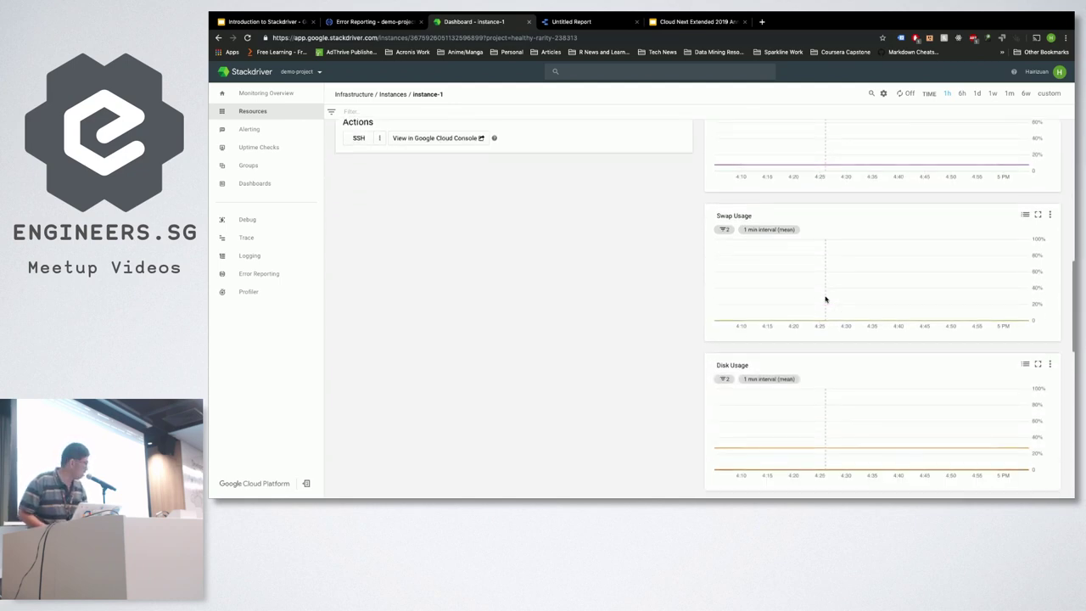
pyautogui.scroll(2, 826, 299)
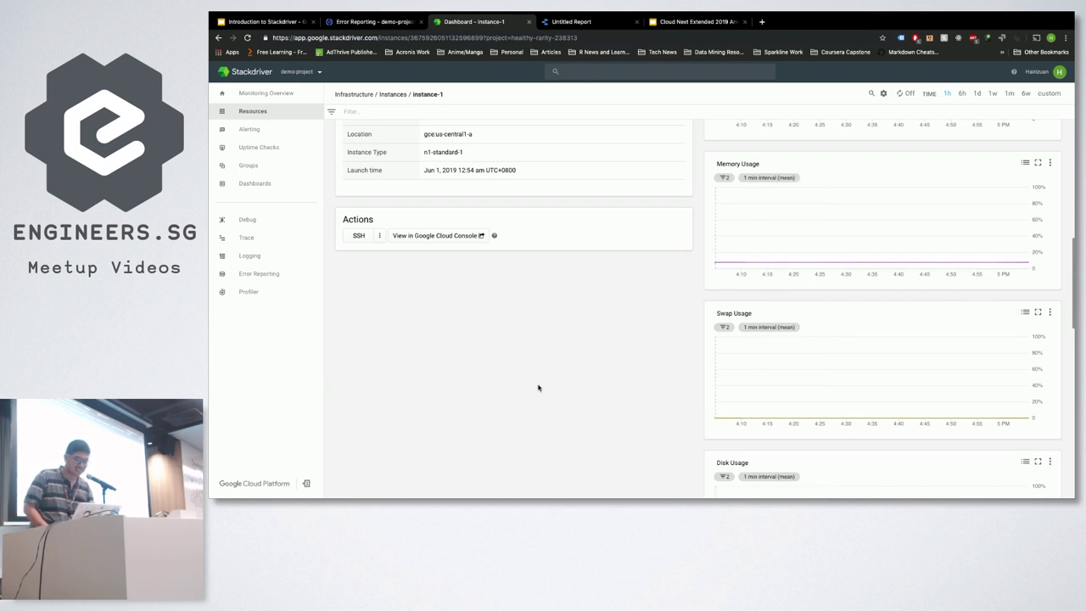
pyautogui.scroll(-5, 550, 377)
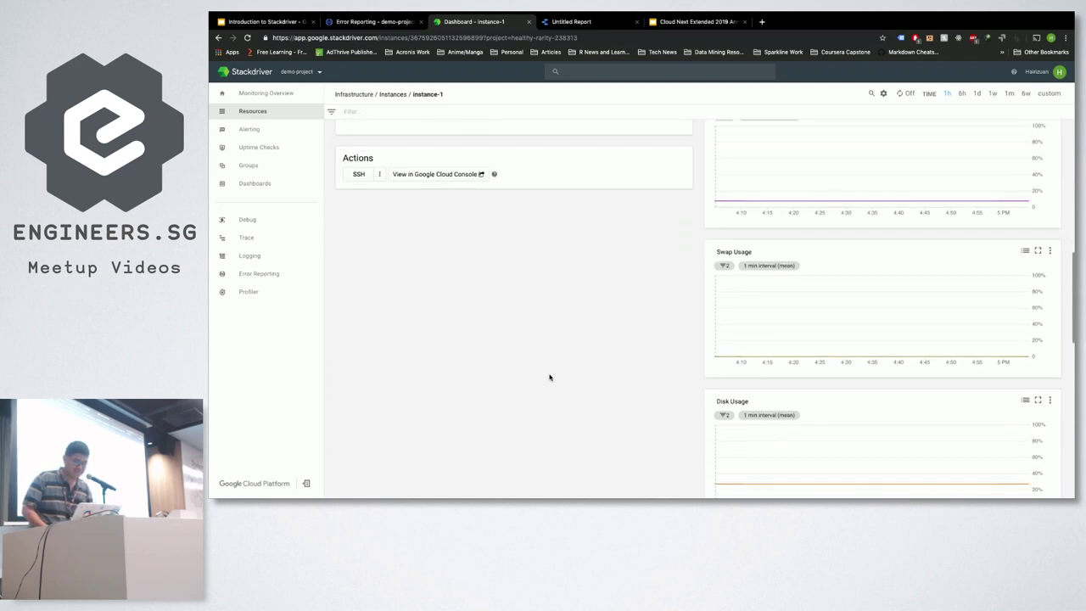
pyautogui.scroll(-4, 550, 377)
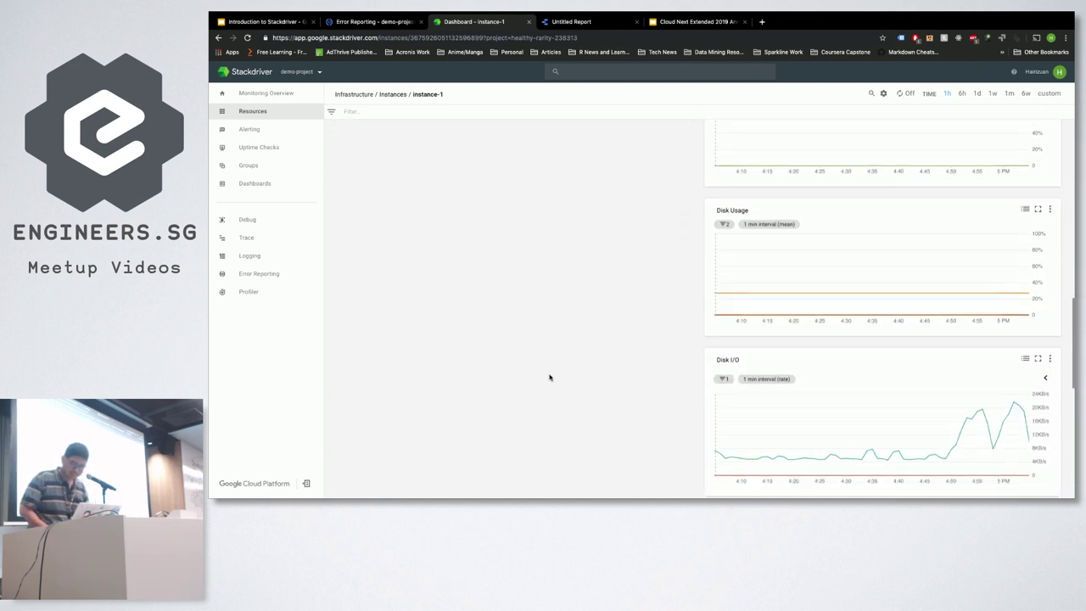
pyautogui.scroll(-4, 550, 378)
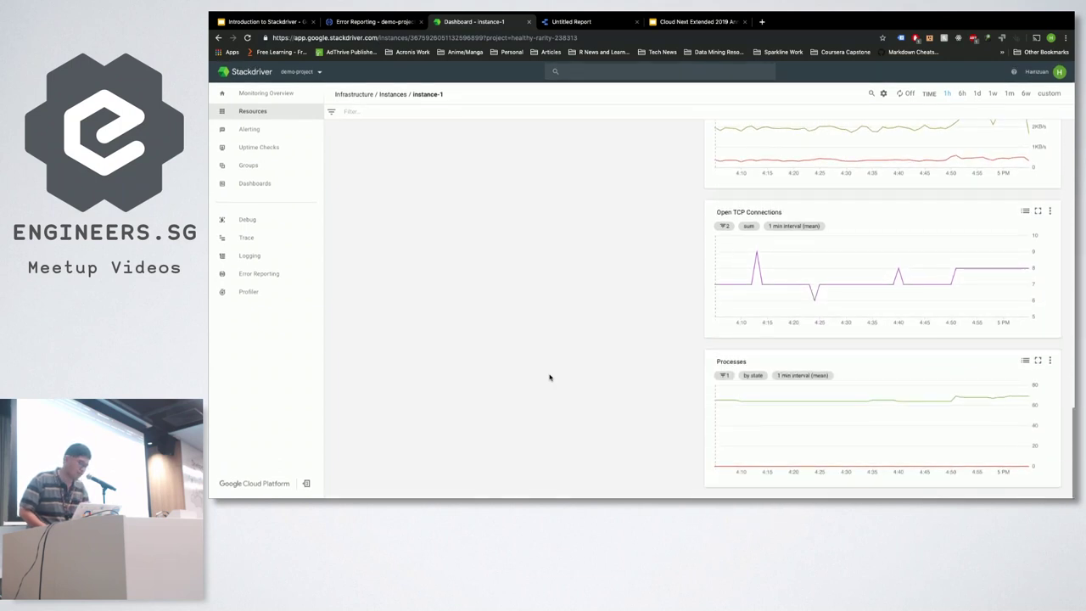
pyautogui.scroll(6, 550, 377)
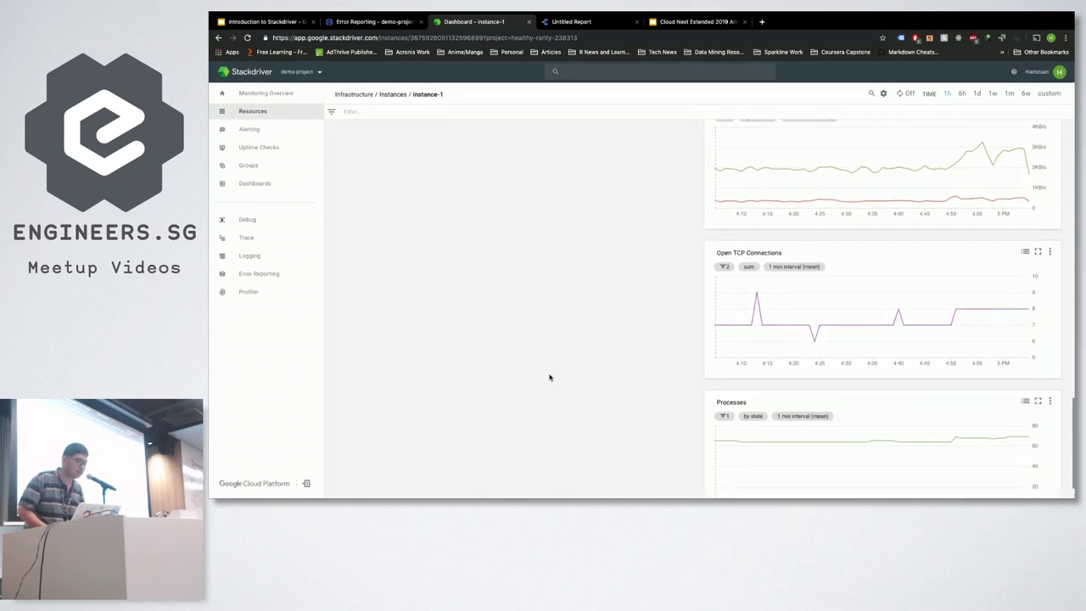
pyautogui.scroll(6, 550, 378)
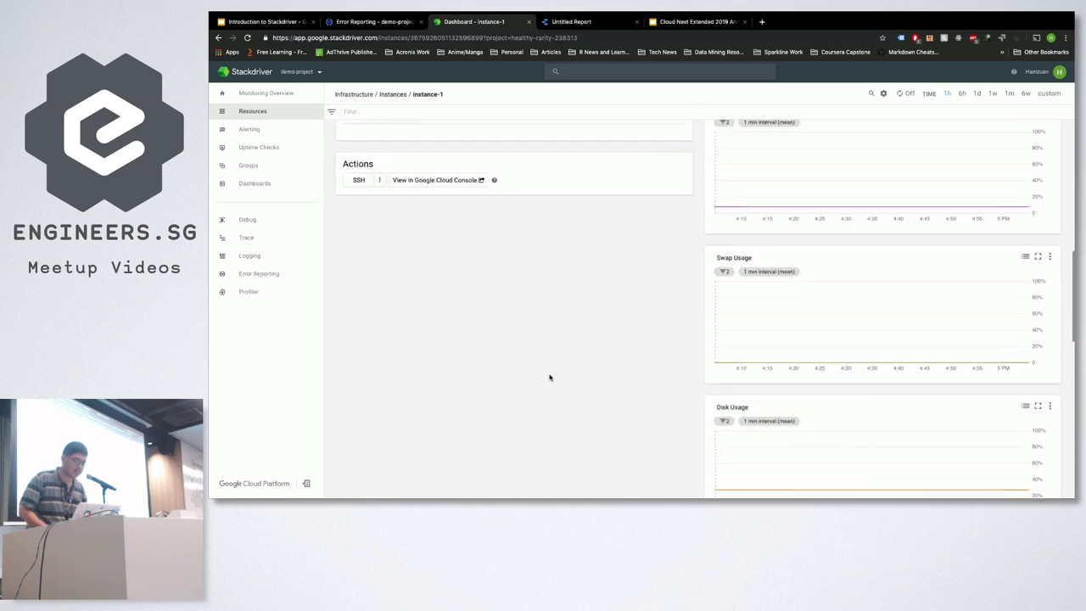
pyautogui.scroll(5, 549, 378)
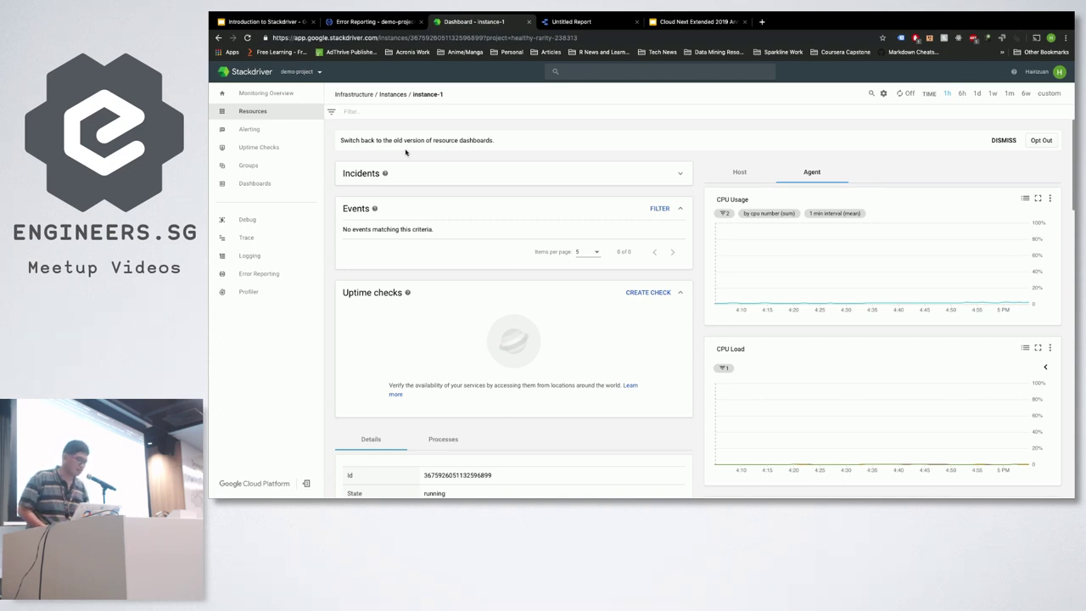
# Step: Check the slide after "Getting Started with Stackdriver monitoring" in the Introduction to Stackdriver presentation, and return to the instance-1 dashboard
pyautogui.moveTo(302, 13)
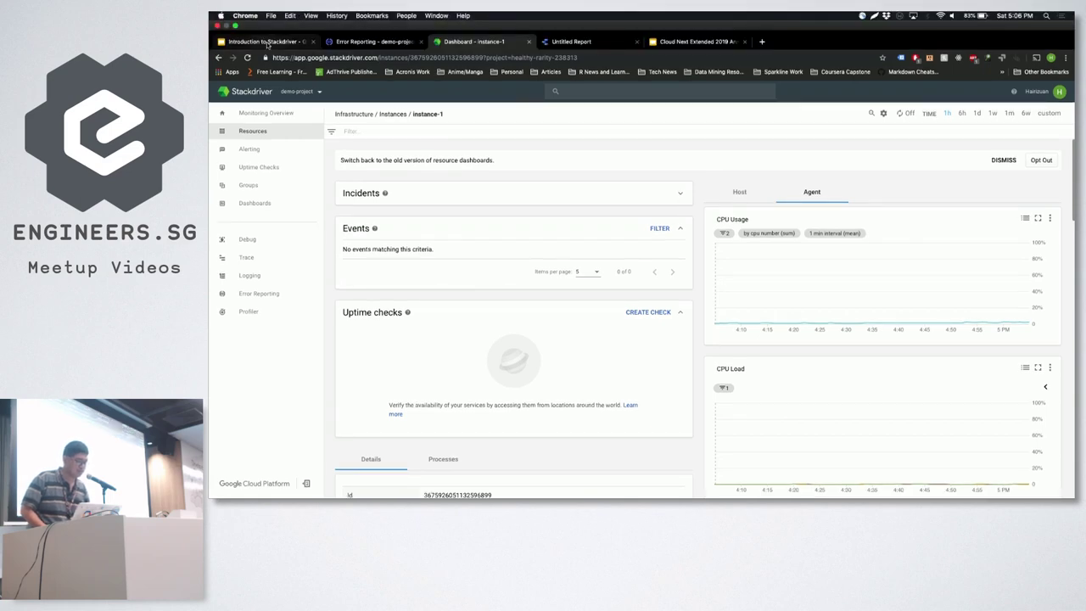
pyautogui.click(268, 42)
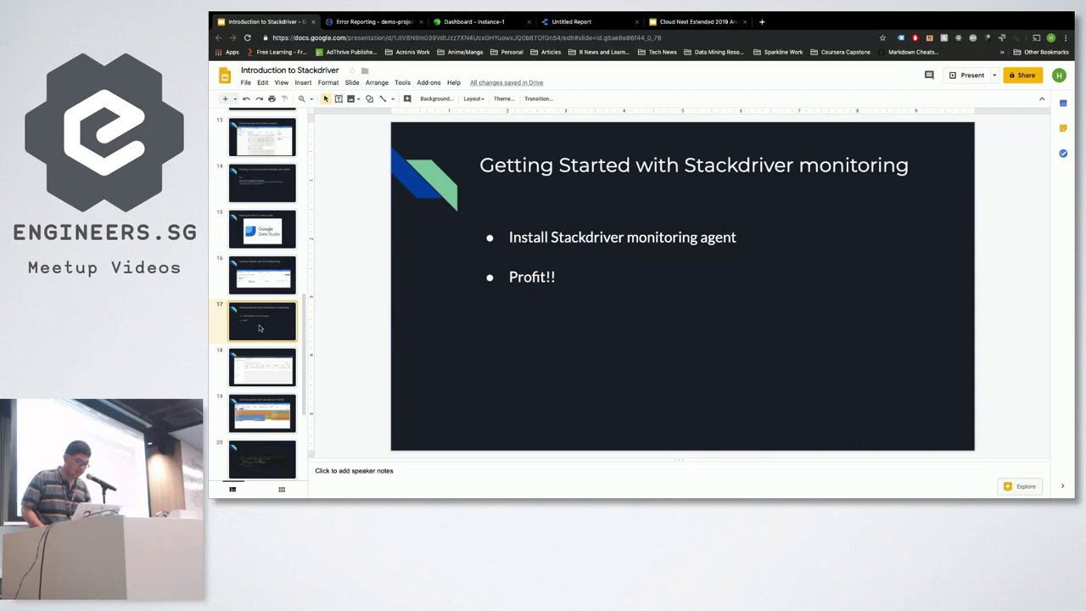
pyautogui.press('Down')
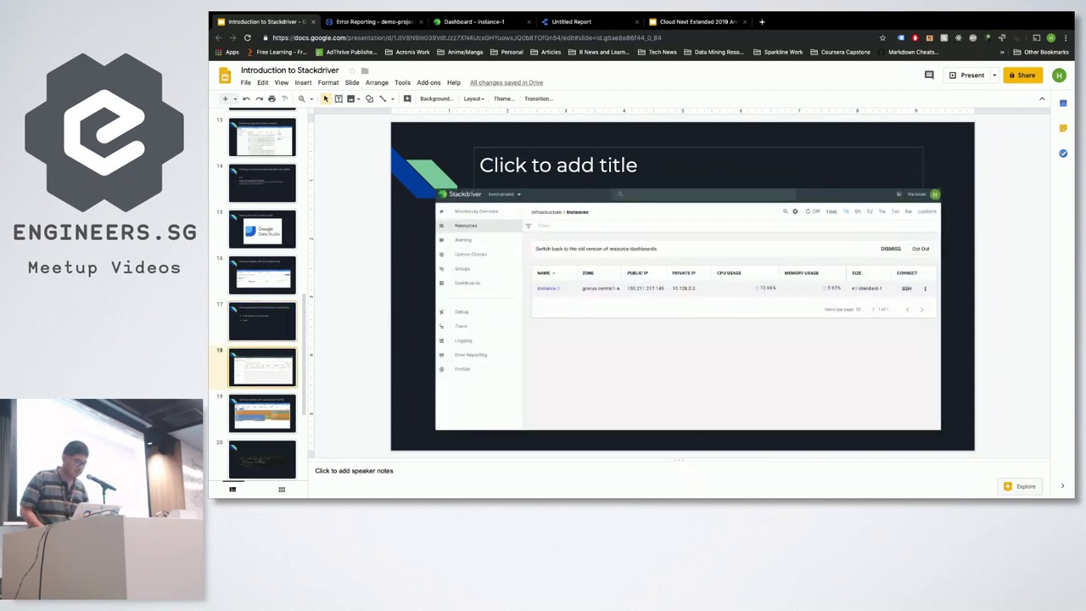
pyautogui.press('Up')
pyautogui.hotkey('ctrl', 'Tab')
pyautogui.hotkey('ctrl', 'Tab')
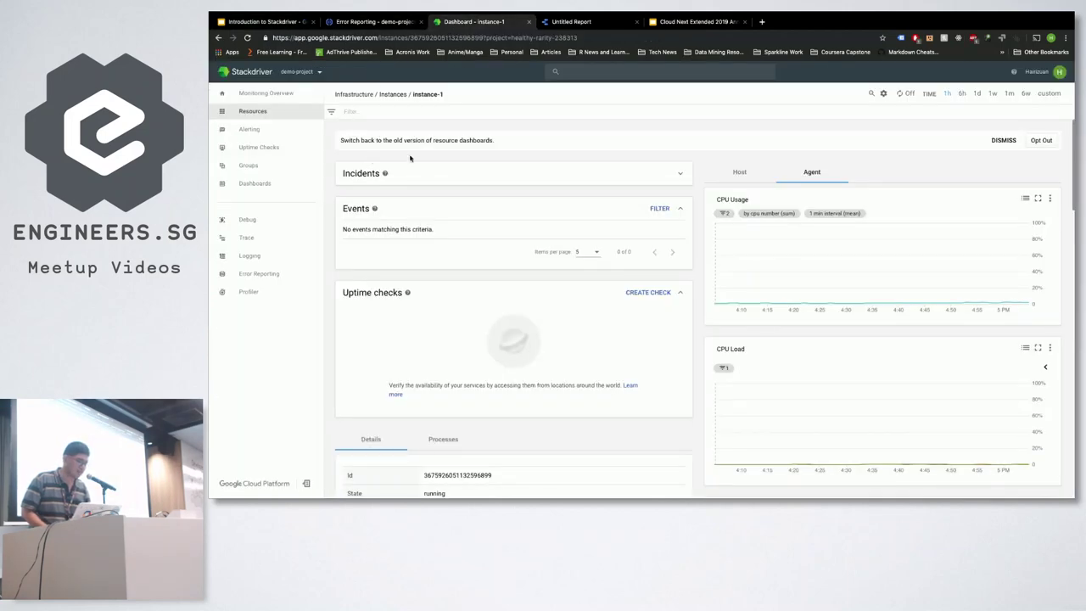
# Step: Open the uptime checks overview and start an HTTP check titled "Run uptime check on generic web application"
pyautogui.moveTo(265, 150)
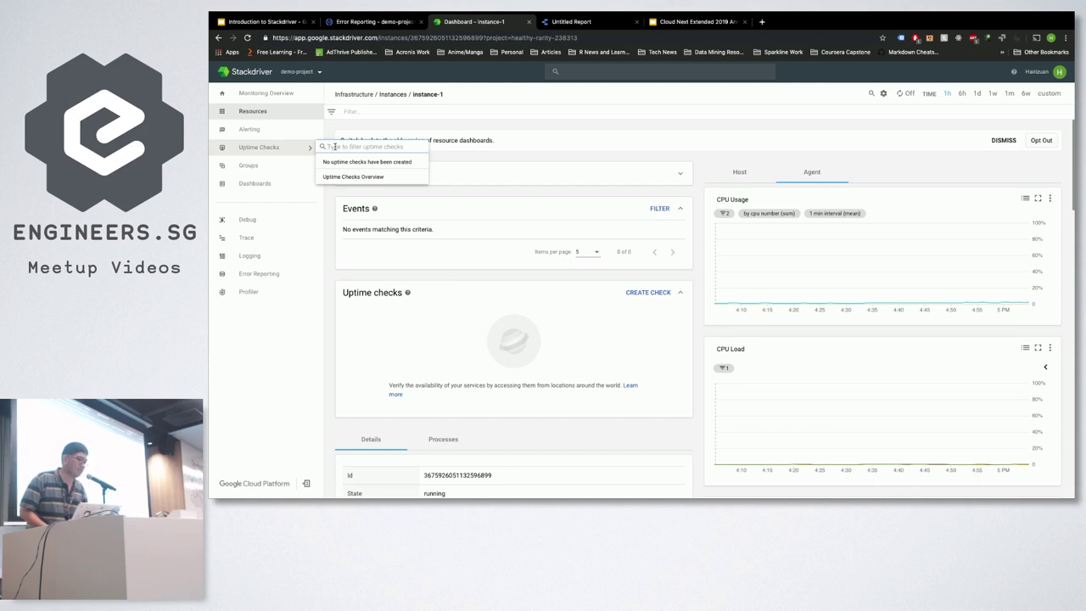
pyautogui.click(382, 178)
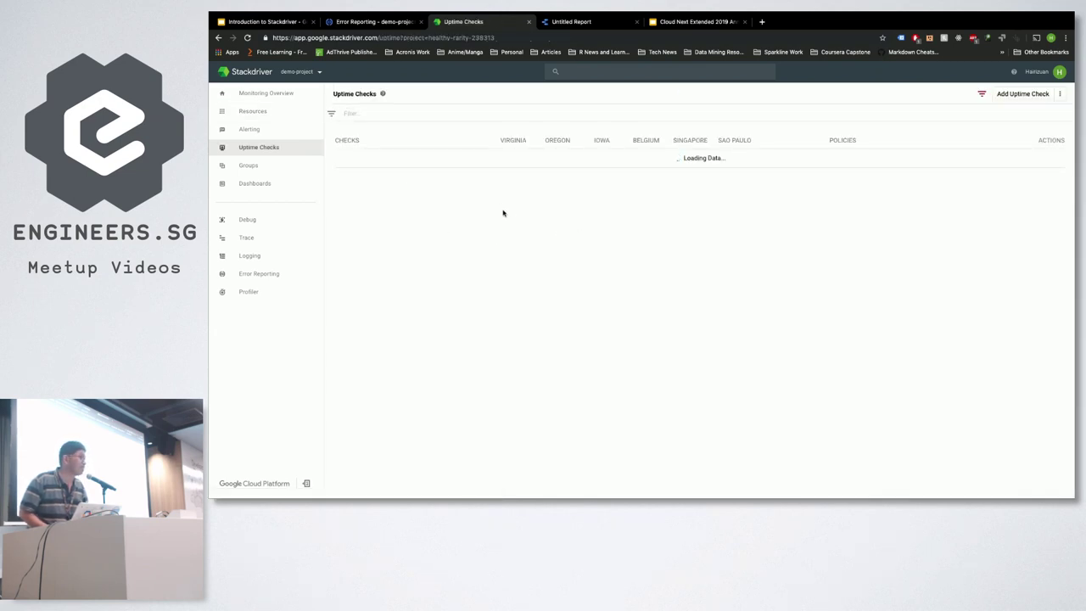
pyautogui.click(599, 198)
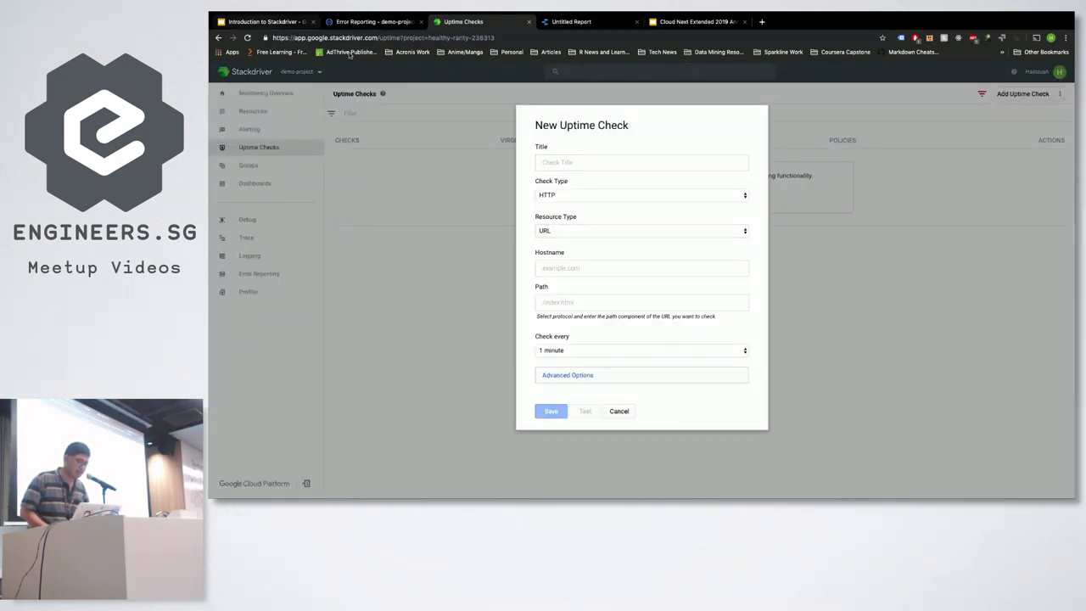
pyautogui.click(597, 161)
pyautogui.write('Run upd')
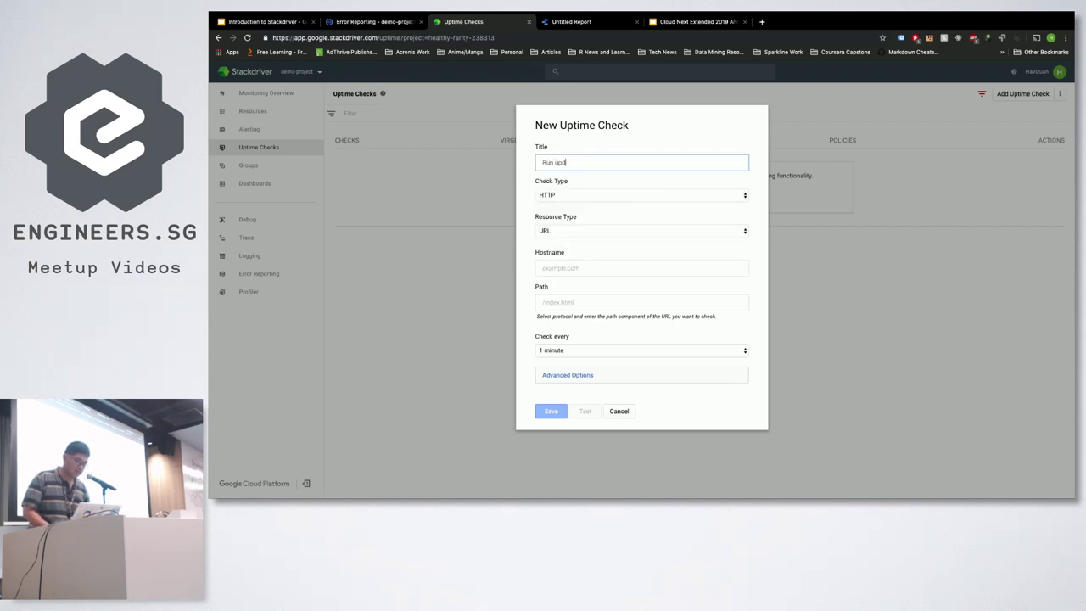
pyautogui.write('ame check on generic web application')
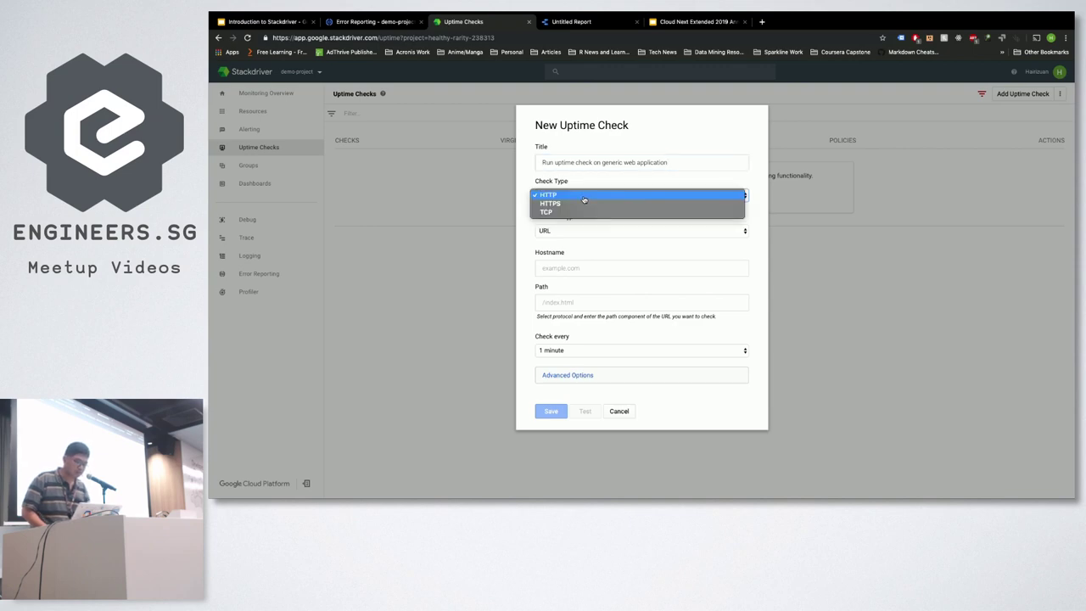
pyautogui.click(583, 197)
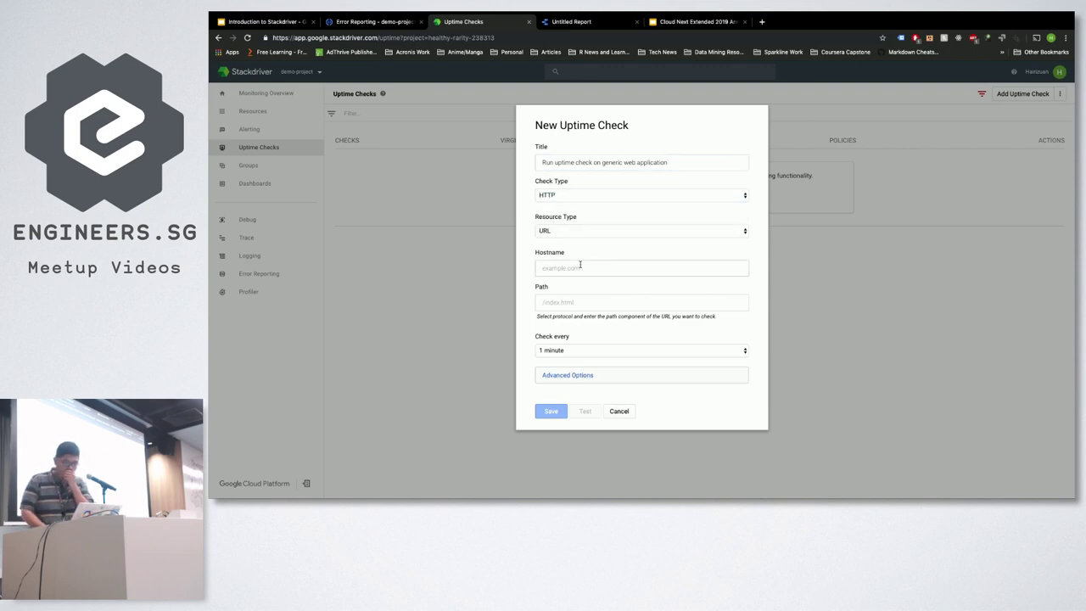
# Step: Open the Compute Engine VM instances list in the Google Cloud console and copy instance-1's external IP address
pyautogui.click(374, 21)
pyautogui.click(223, 71)
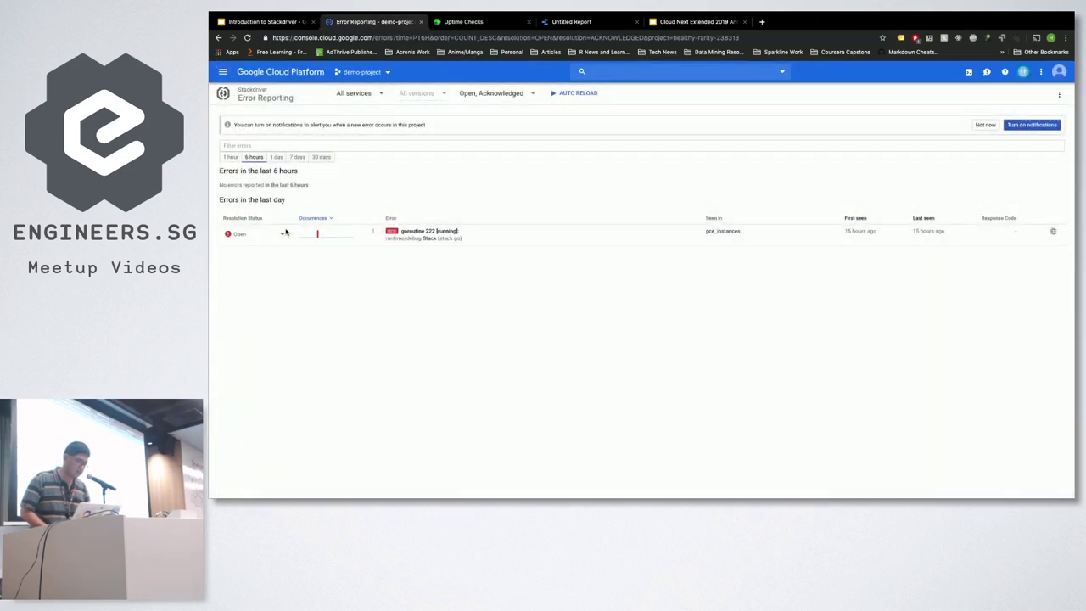
pyautogui.click(223, 72)
pyautogui.click(255, 321)
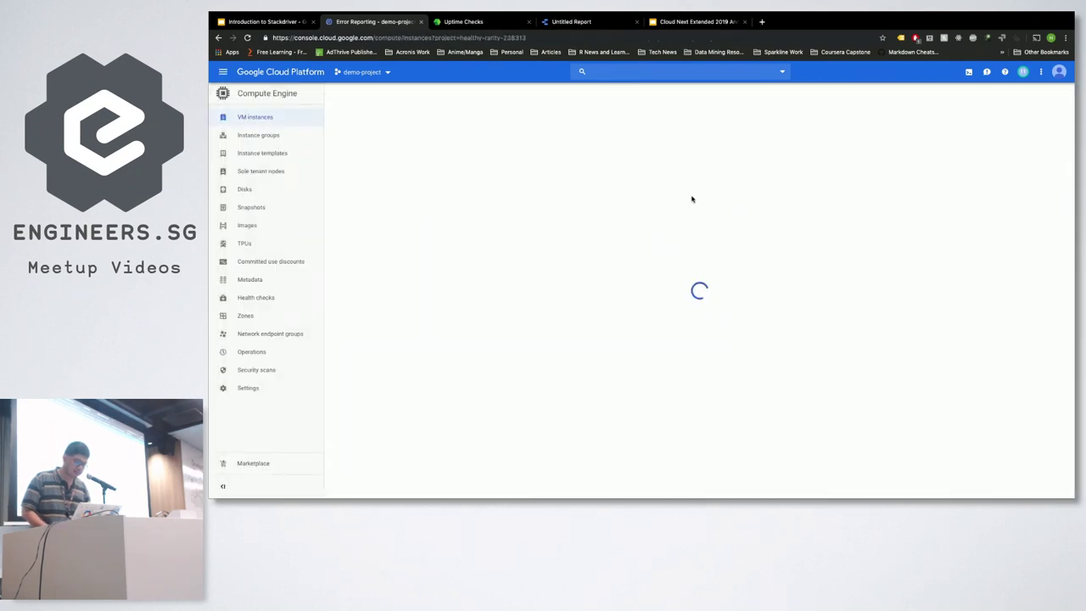
pyautogui.moveTo(581, 160); pyautogui.dragTo(624, 162)
pyautogui.hotkey('ctrl', 'c')
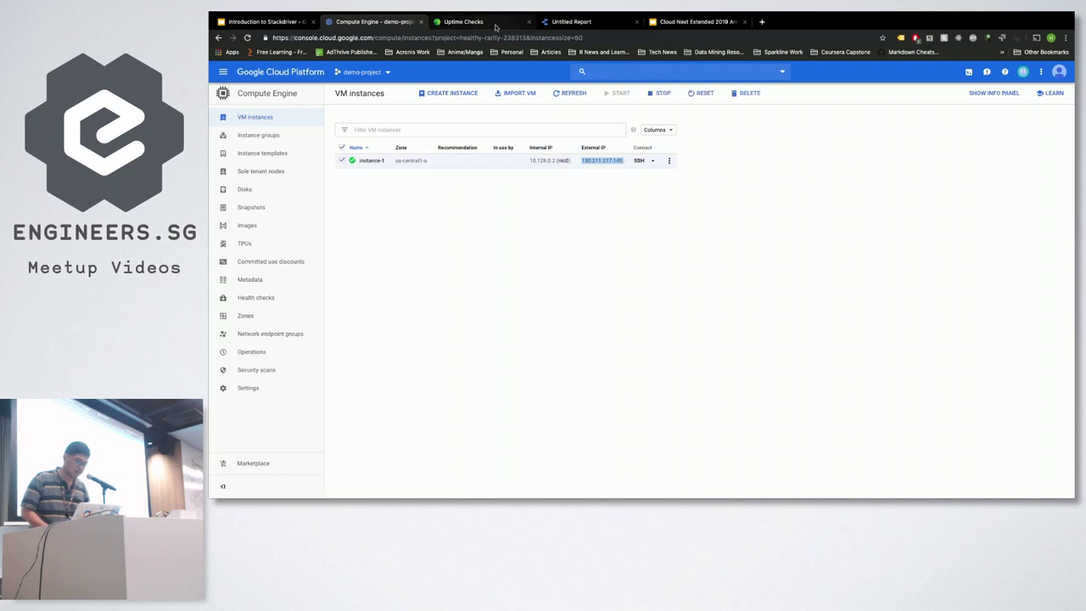
# Step: Return to the new uptime check, set hostname 130.211.217.145 and path "/", try to test it, and discard the check
pyautogui.click(475, 21)
pyautogui.hotkey('ctrl', 'v')
pyautogui.press('Tab')
pyautogui.write('/')
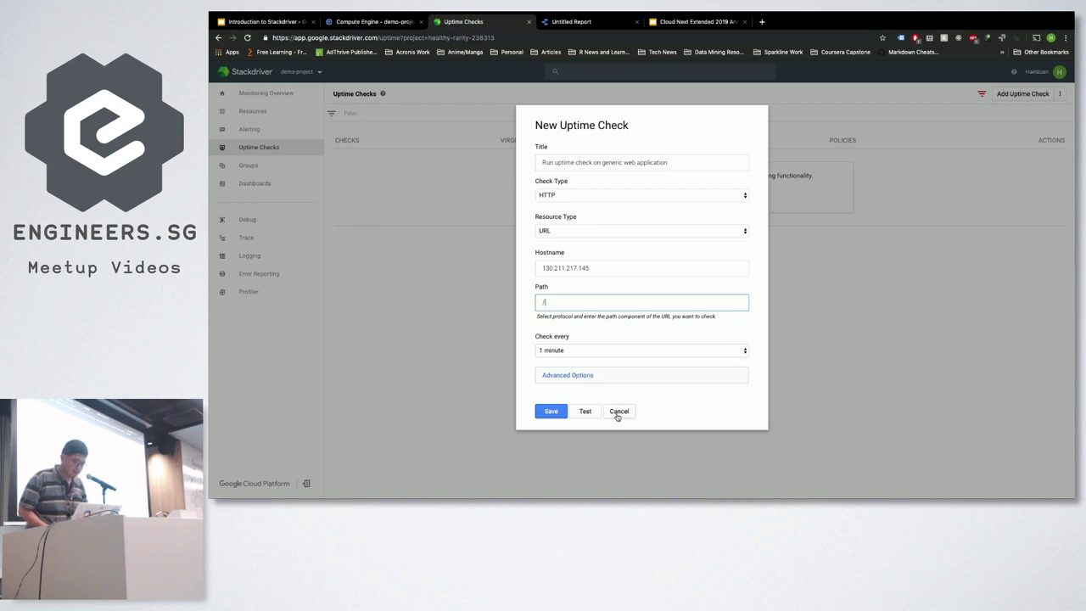
pyautogui.click(585, 411)
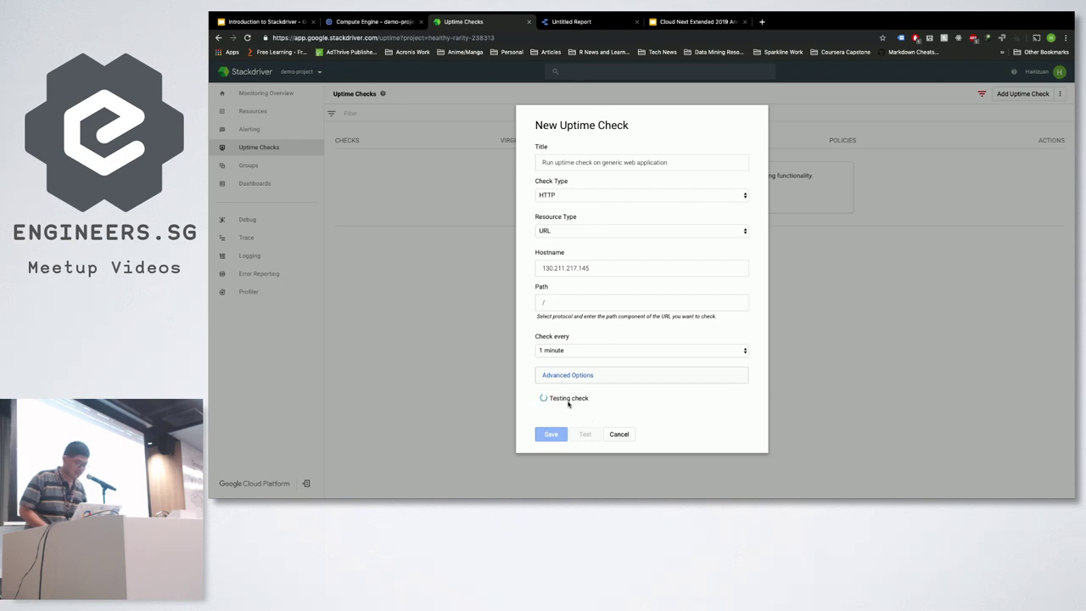
pyautogui.click(623, 436)
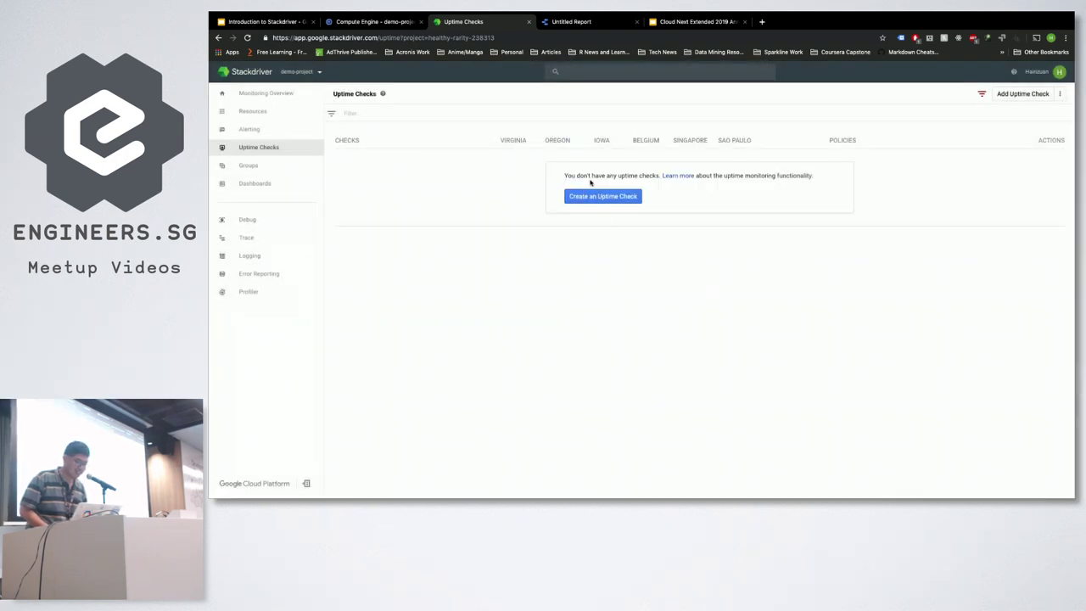
# Step: Start another HTTP uptime check titled "Creating ge" with hostname 130.211.217.145 and path "/"
pyautogui.click(602, 196)
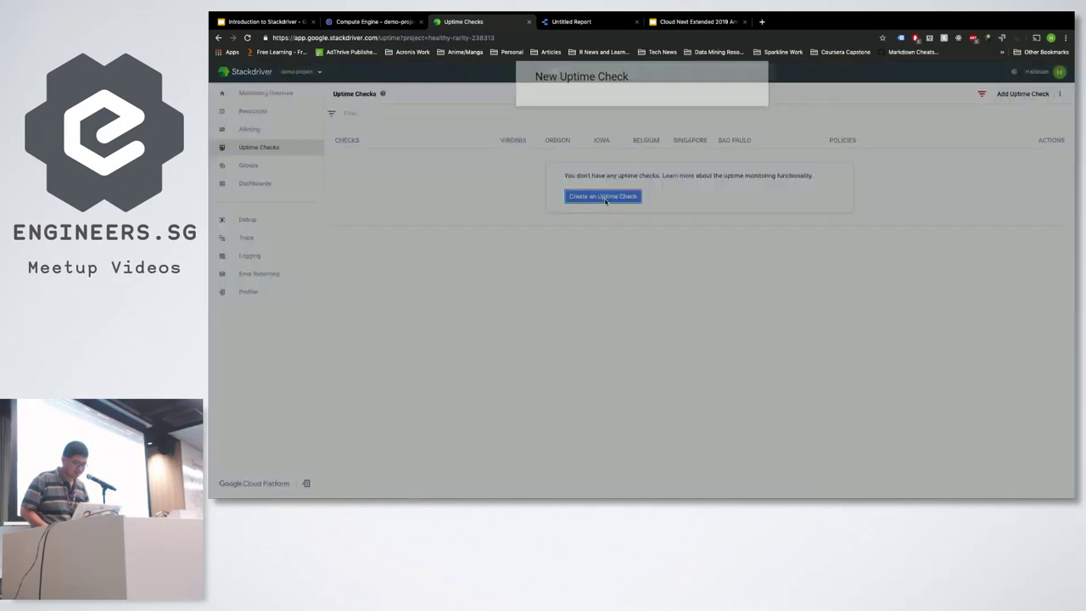
pyautogui.click(578, 161)
pyautogui.write('C')
pyautogui.press('BackSpace')
pyautogui.write('Creating ge')
pyautogui.click(550, 267)
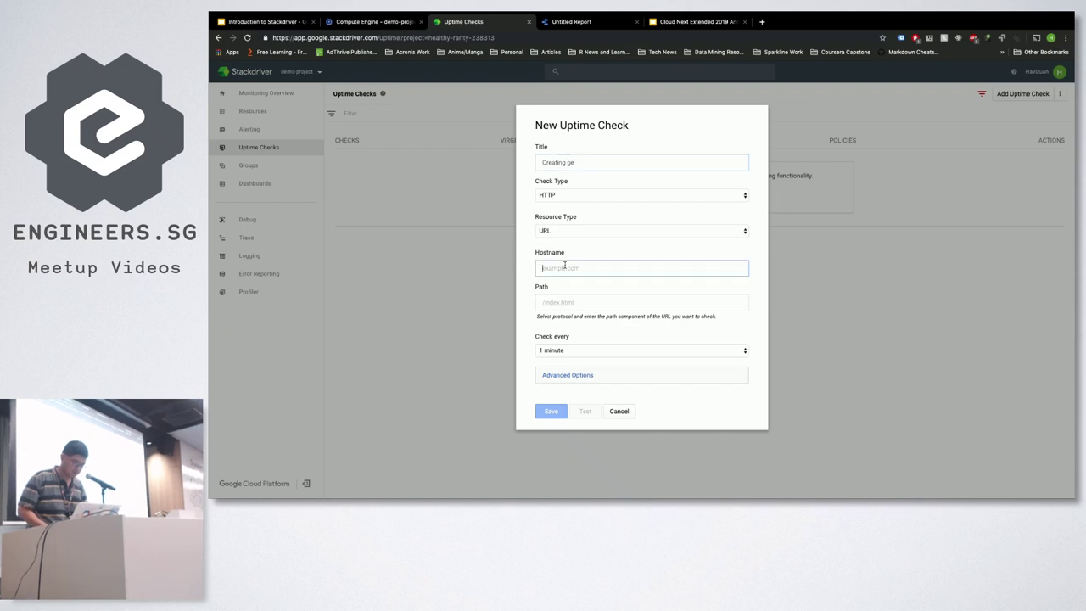
pyautogui.press('super+v')
pyautogui.click(580, 302)
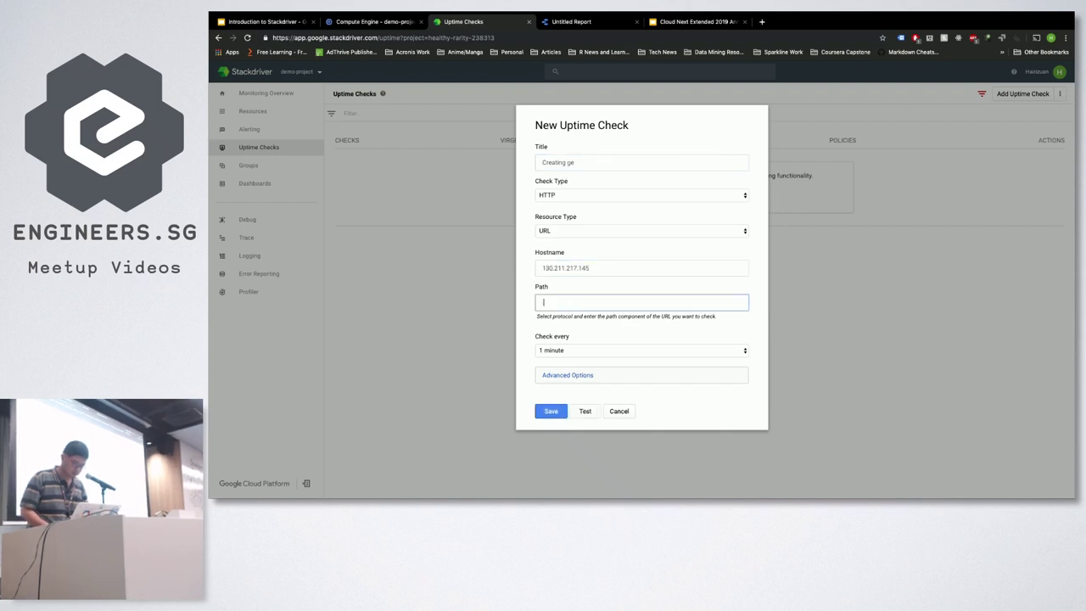
pyautogui.write('/')
# Step: Set the port to 8888 in the uptime check's advanced options
pyautogui.click(571, 376)
pyautogui.scroll(-5, 577, 323)
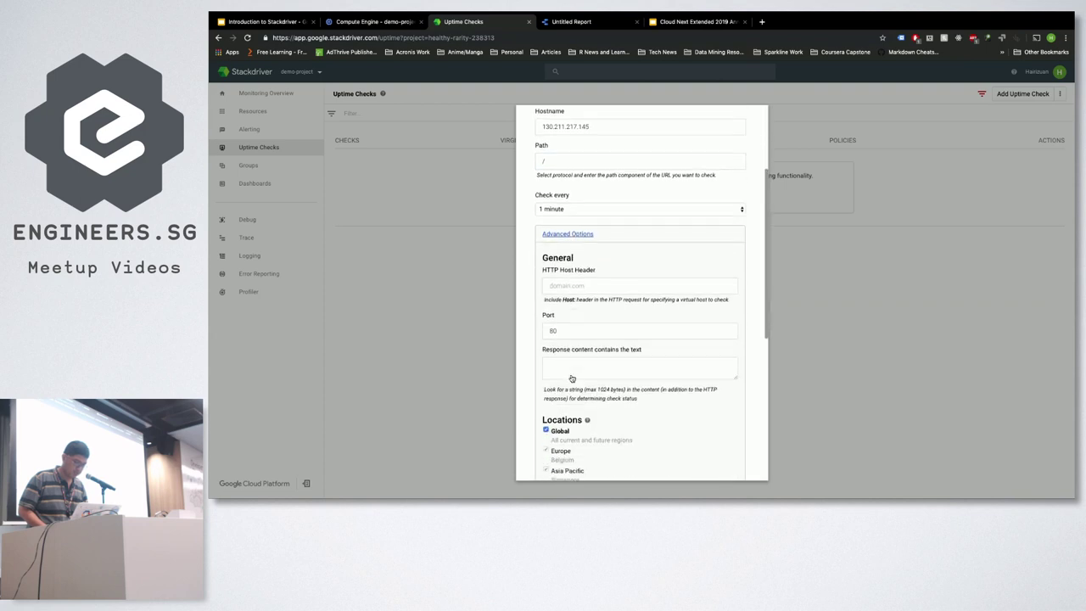
pyautogui.click(578, 224)
pyautogui.press('BackSpace')
pyautogui.press('BackSpace')
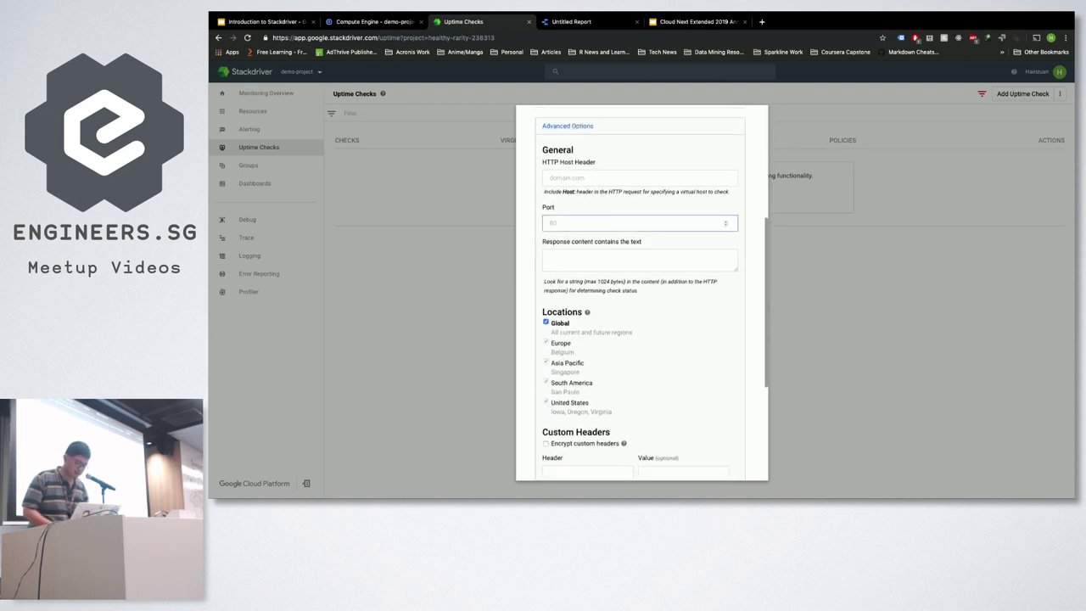
pyautogui.write('8888')
# Step: Test the configured uptime check and discard it without saving
pyautogui.scroll(-4, 592, 344)
pyautogui.scroll(-2, 590, 367)
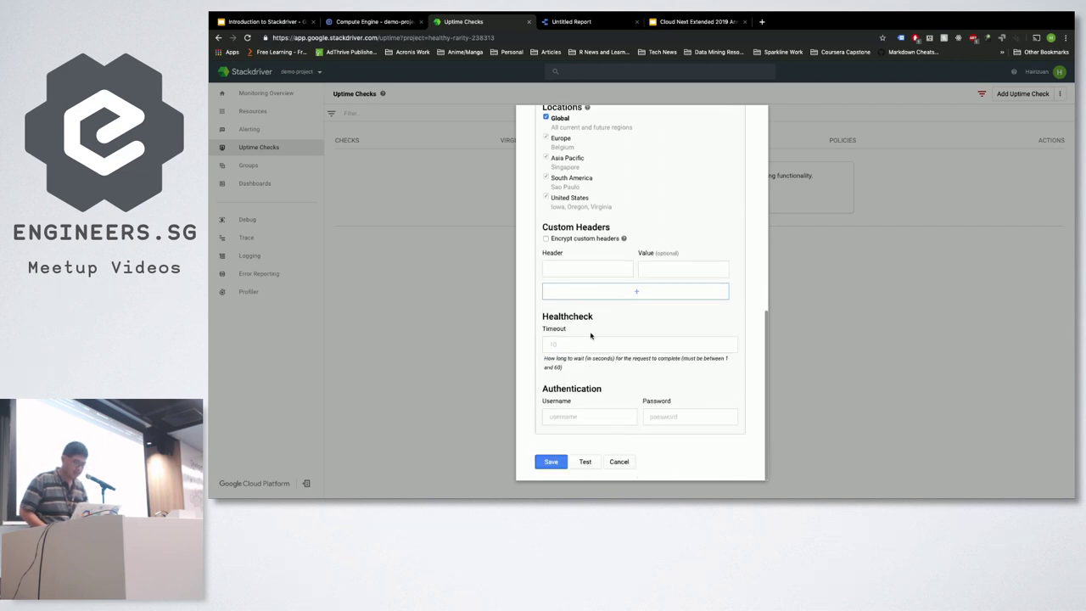
pyautogui.click(586, 462)
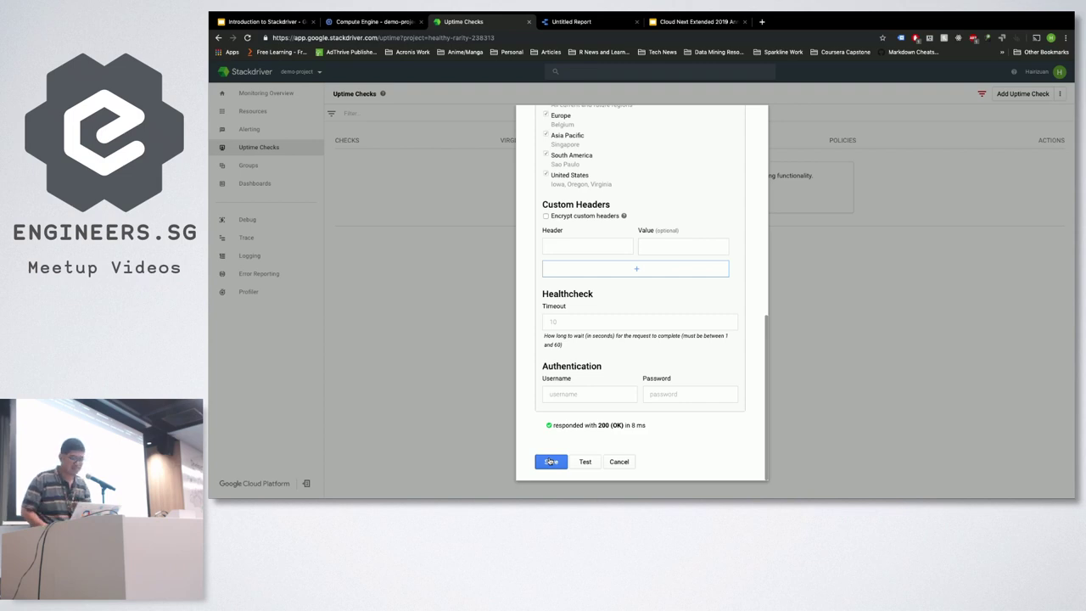
pyautogui.click(622, 461)
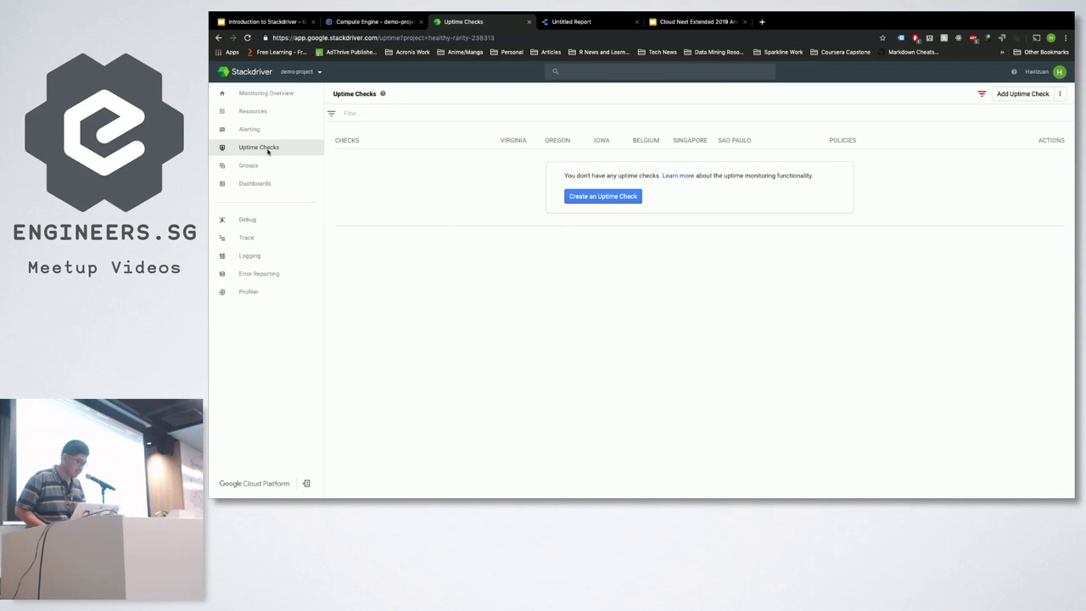
# Step: Start a new alerting policy, and open a blank metric condition for it before discarding that condition
pyautogui.moveTo(263, 132)
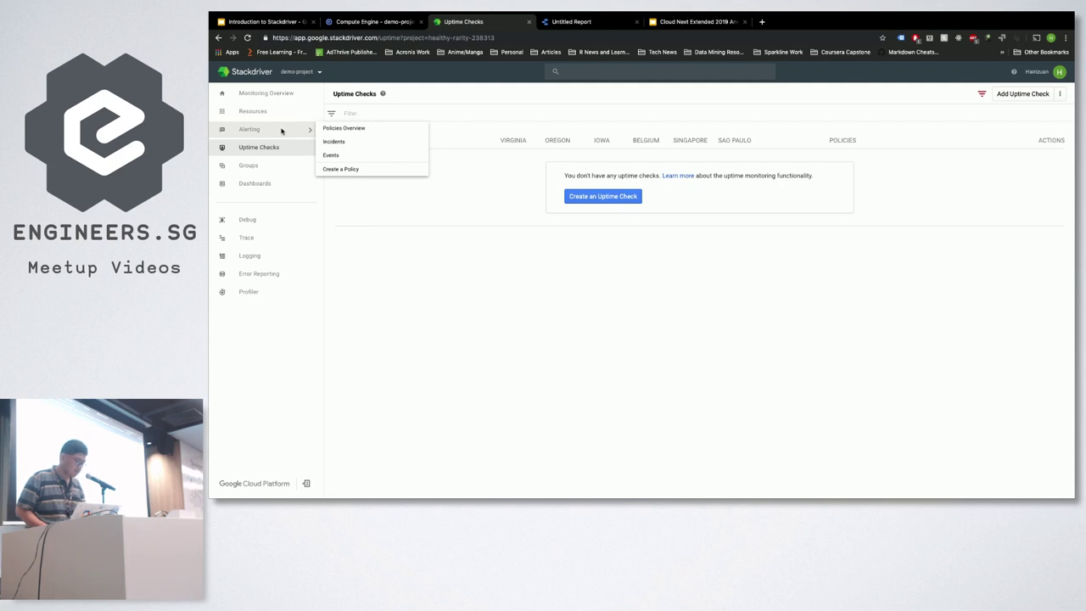
pyautogui.click(342, 170)
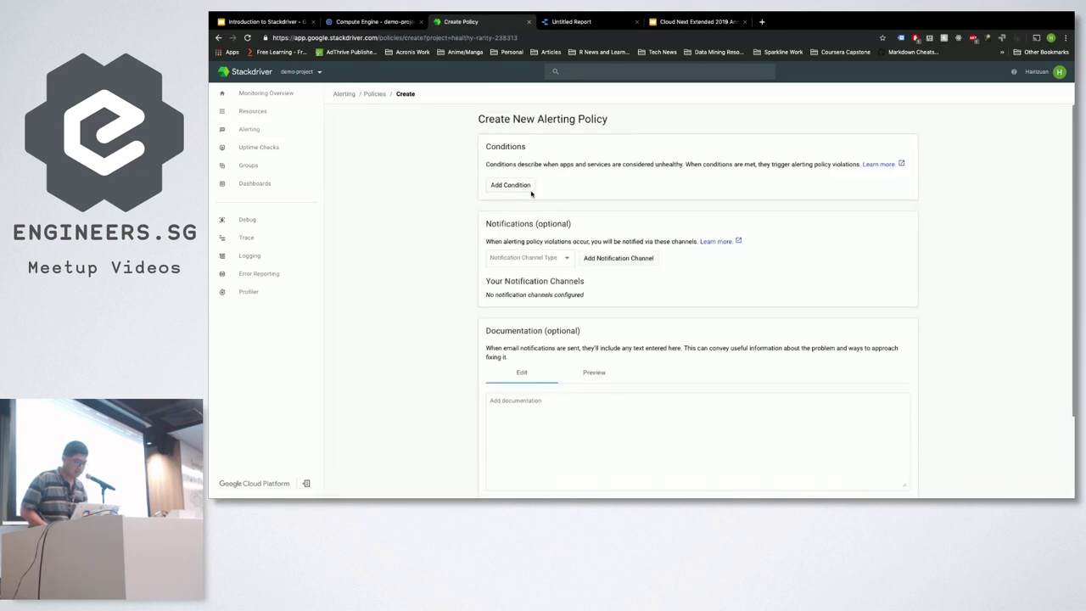
pyautogui.click(524, 187)
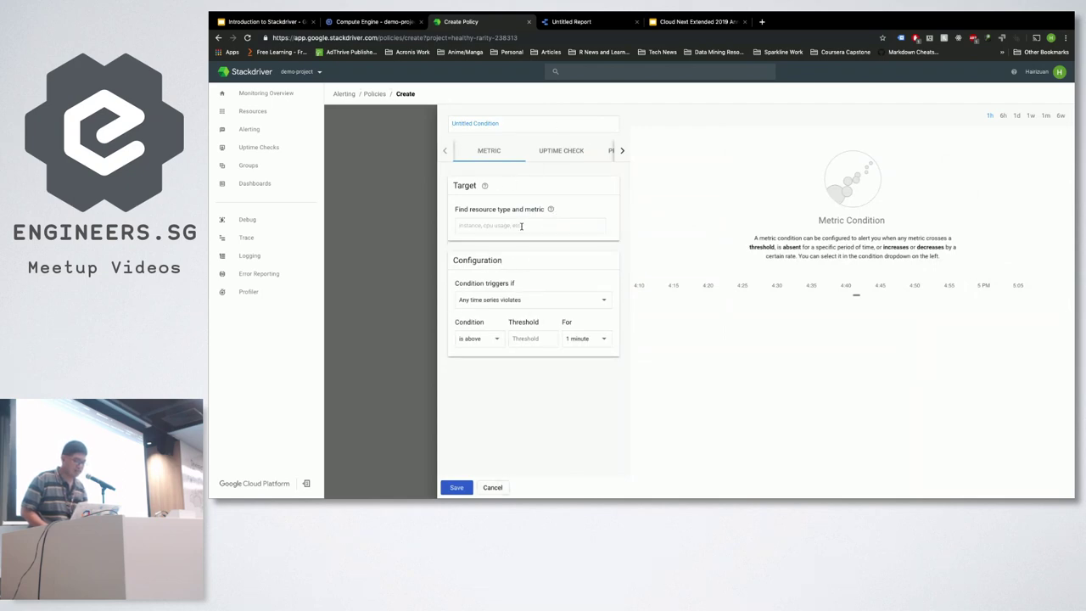
pyautogui.click(492, 487)
# Step: Set the alerting policy's notification channel type to Email
pyautogui.scroll(-2, 540, 367)
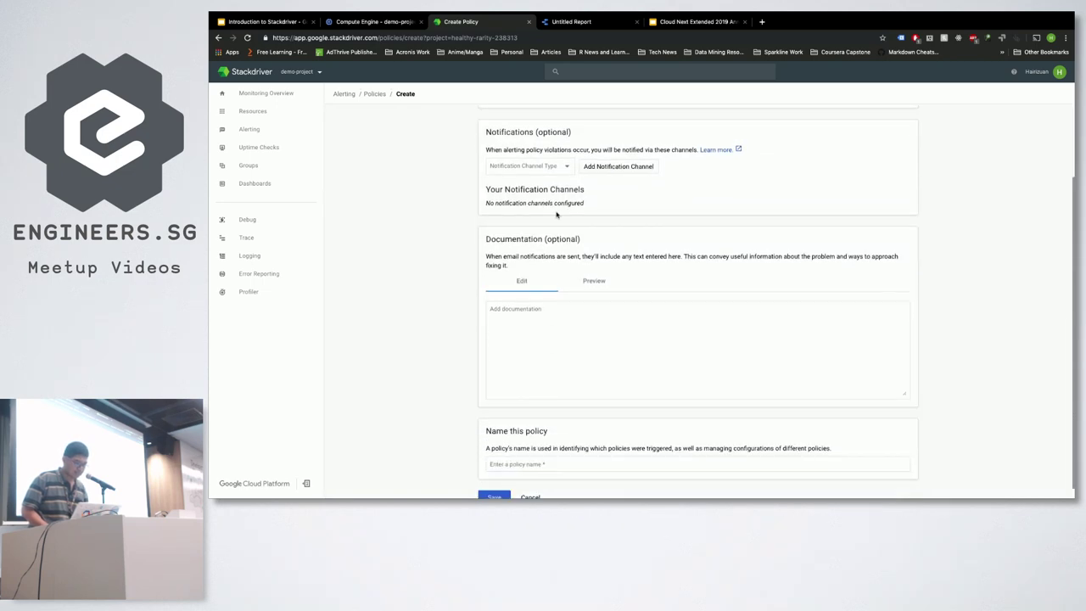
pyautogui.click(553, 167)
pyautogui.click(537, 205)
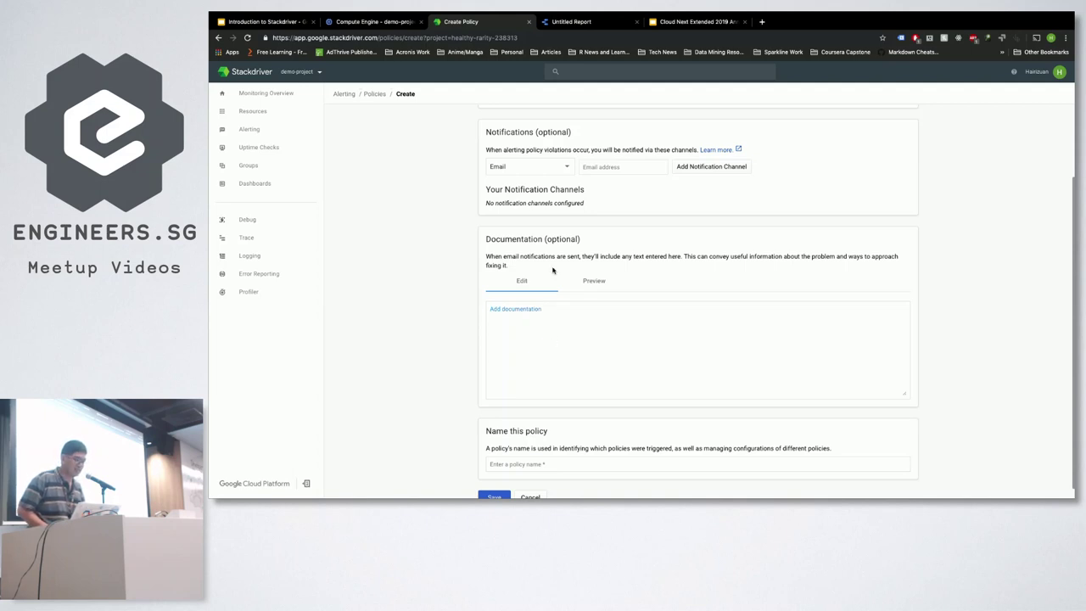
# Step: Enter "Restart application" as the alerting policy's documentation
pyautogui.scroll(2, 552, 269)
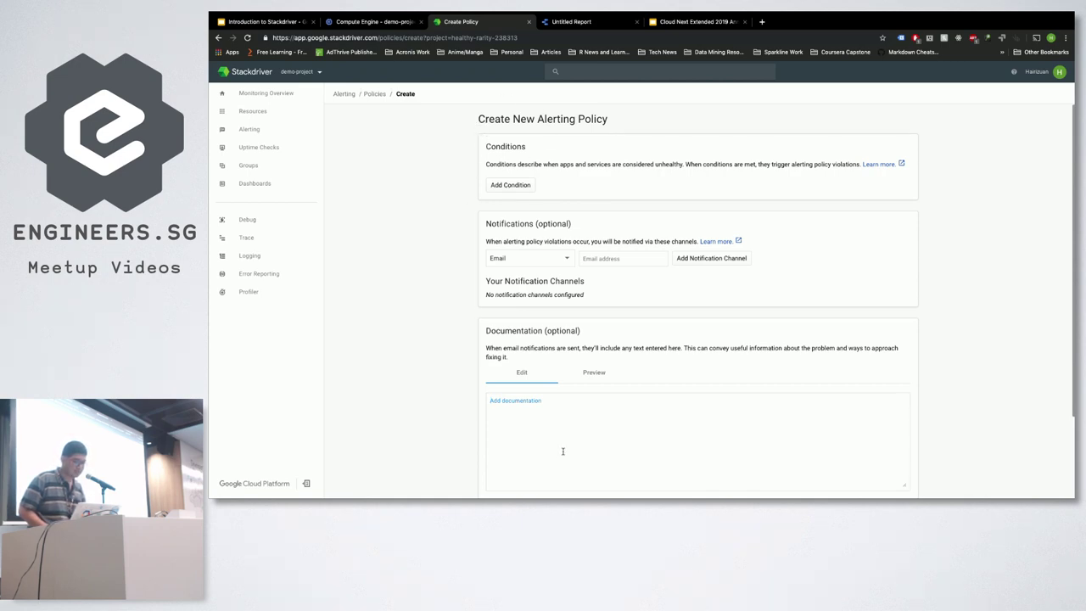
pyautogui.scroll(-2, 562, 451)
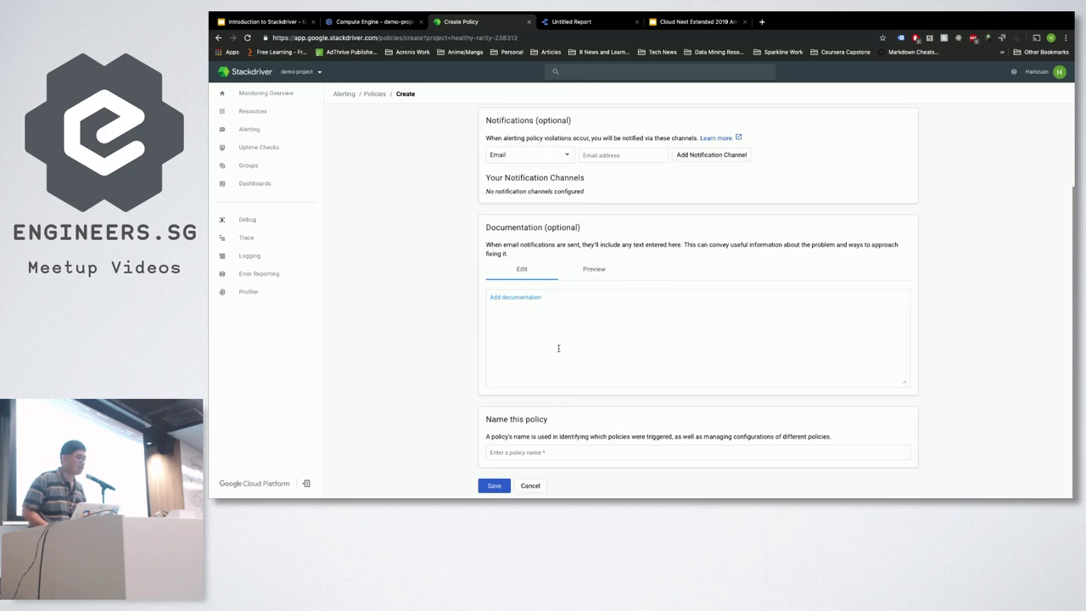
pyautogui.write('Ree')
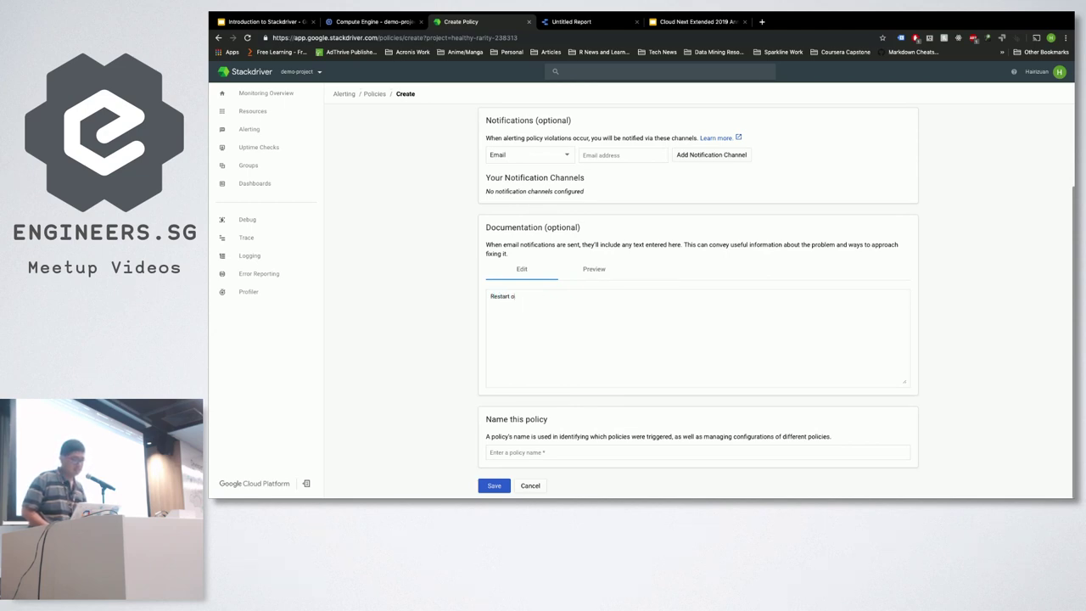
pyautogui.write('tart application')
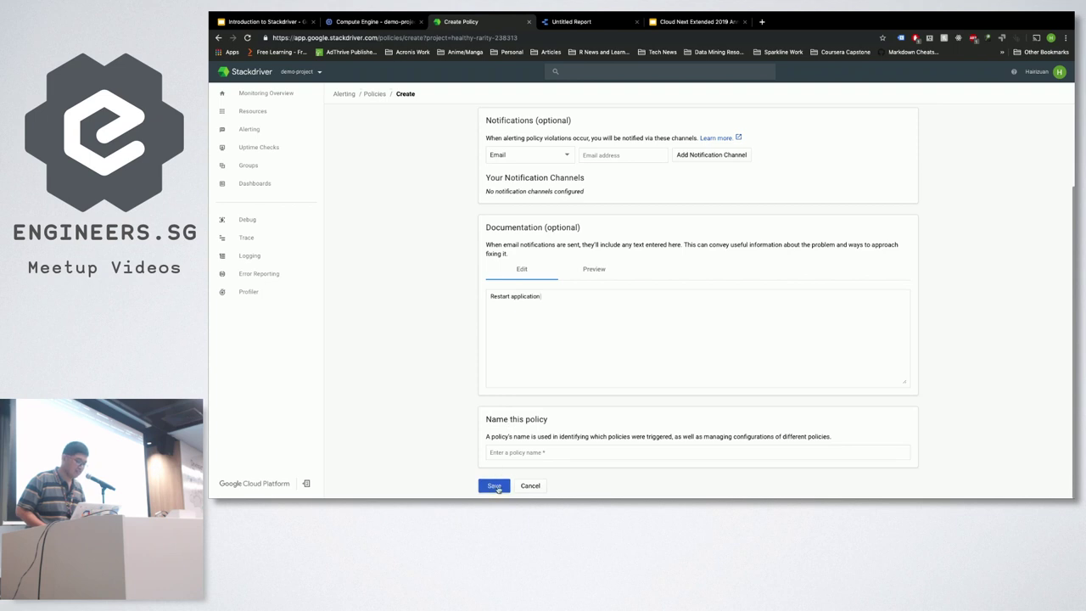
# Step: Review the conditions, notifications, documentation and name sections of the new alerting policy
pyautogui.scroll(2, 543, 284)
pyautogui.scroll(1, 542, 282)
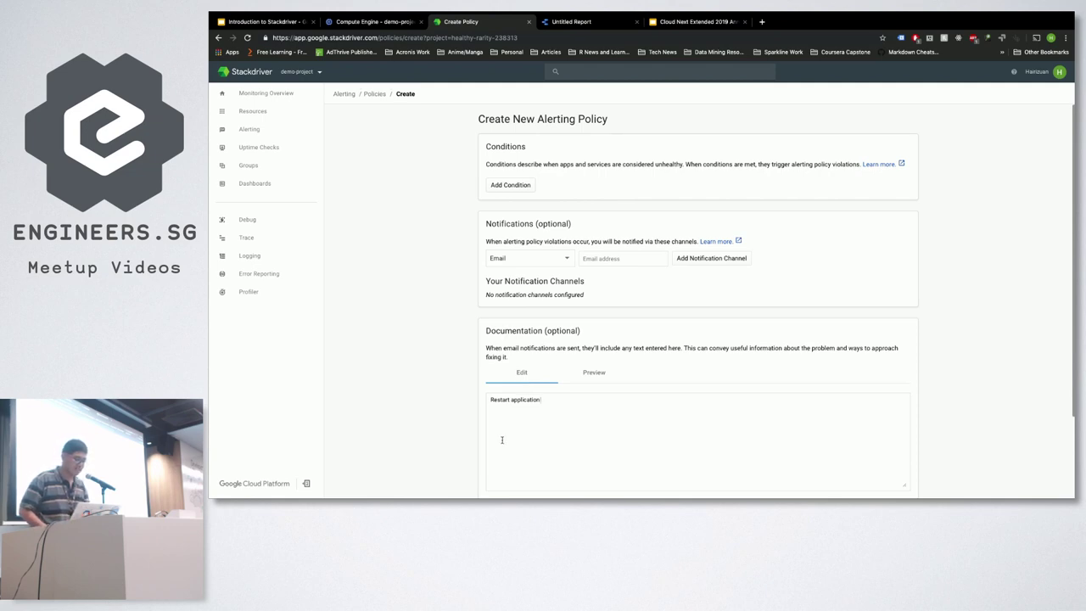
pyautogui.scroll(-1, 535, 363)
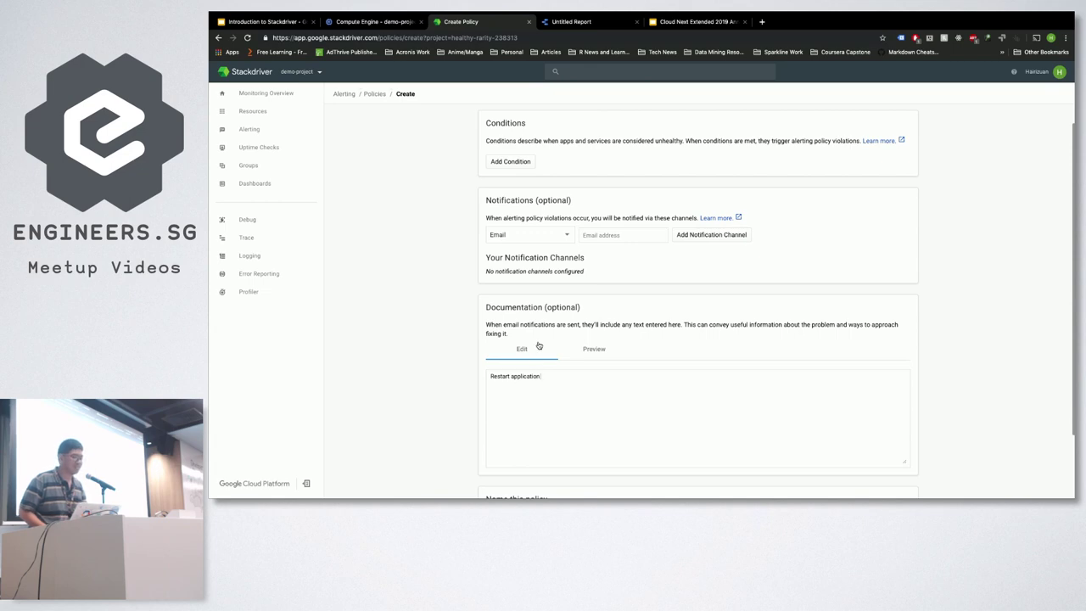
pyautogui.scroll(-2, 467, 359)
pyautogui.scroll(3, 468, 322)
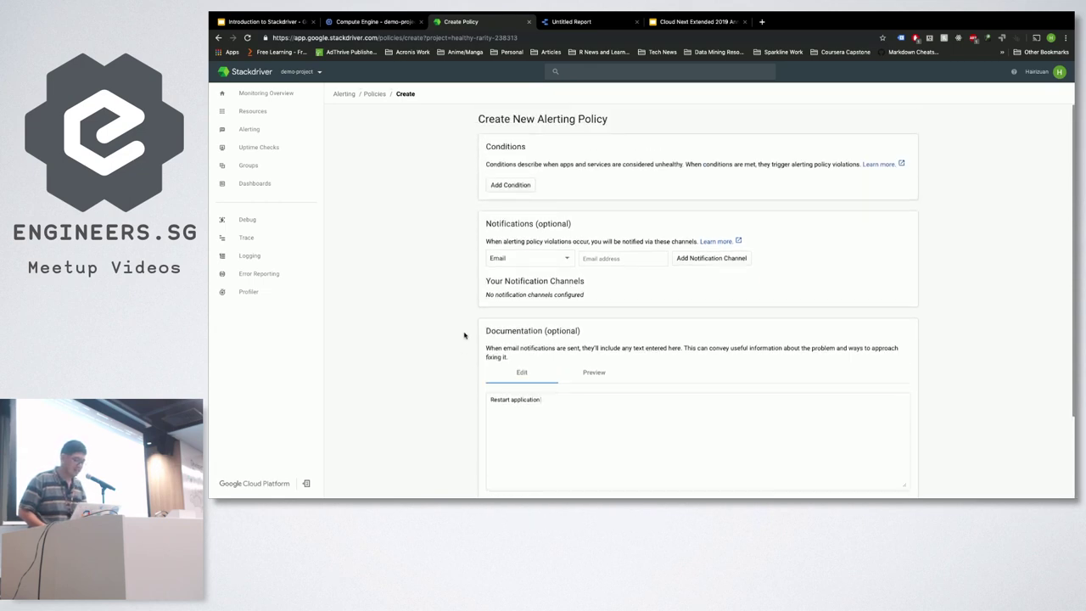
pyautogui.scroll(-2, 464, 335)
pyautogui.scroll(-1, 464, 335)
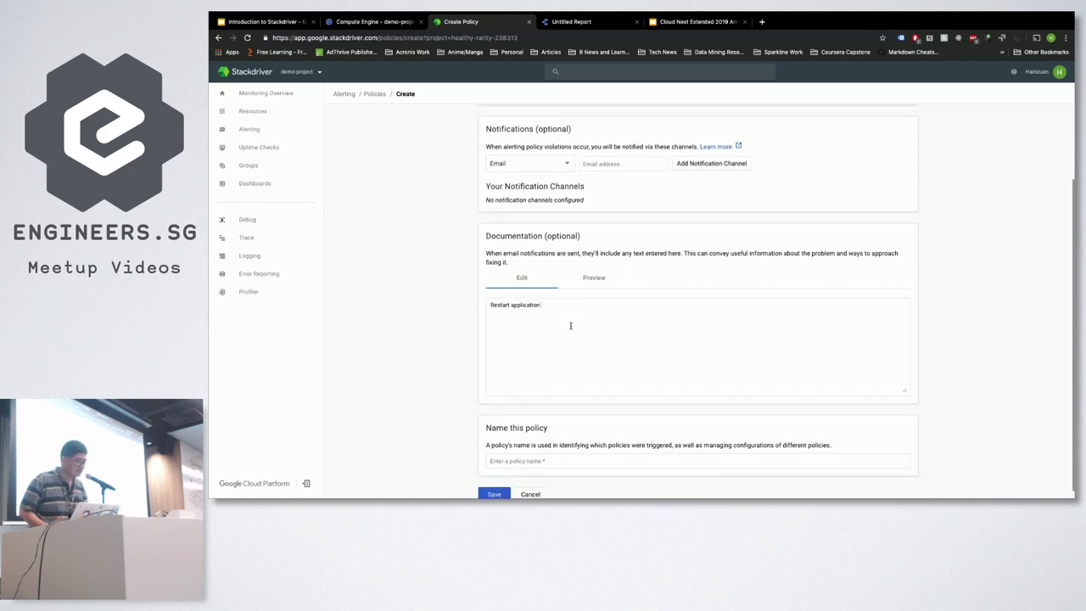
pyautogui.scroll(-1, 552, 321)
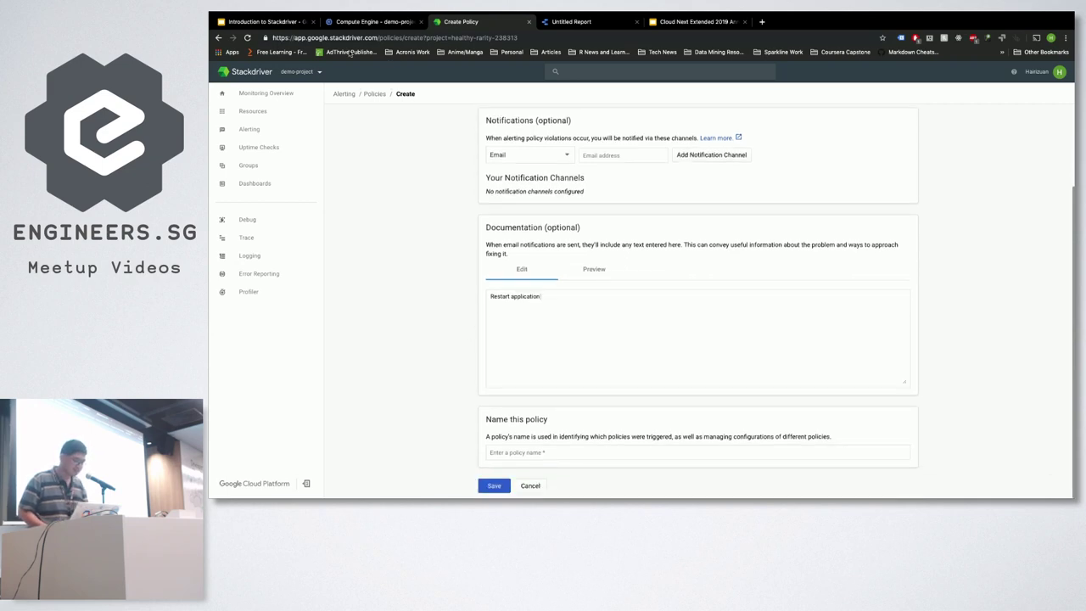
# Step: Switch to the Introduction to Stackdriver presentation in Google Slides and advance to the Stackdriver Profiler slide
pyautogui.click(273, 23)
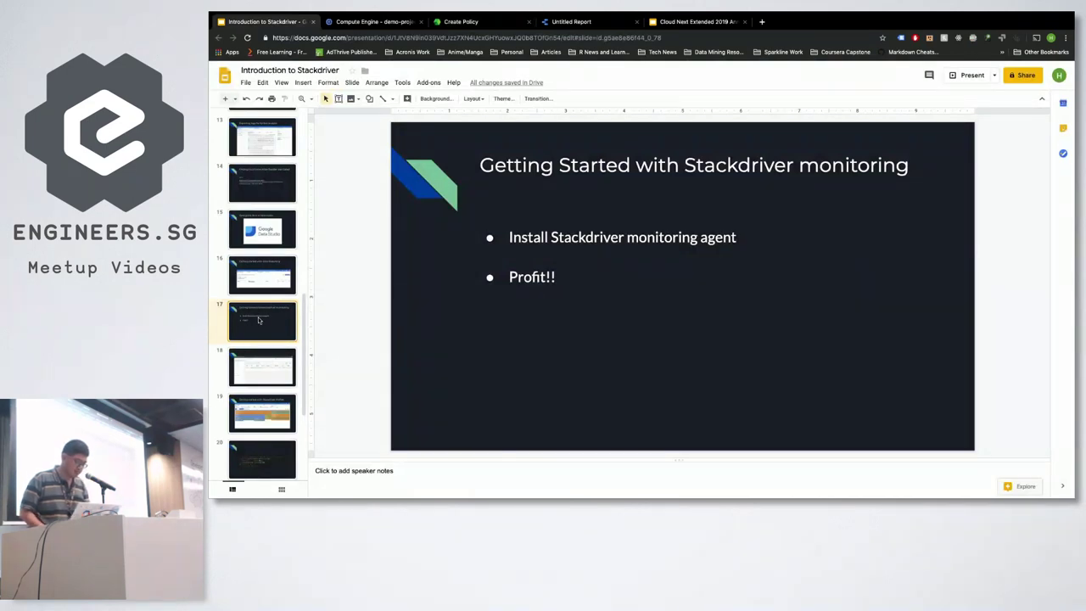
pyautogui.press('Down')
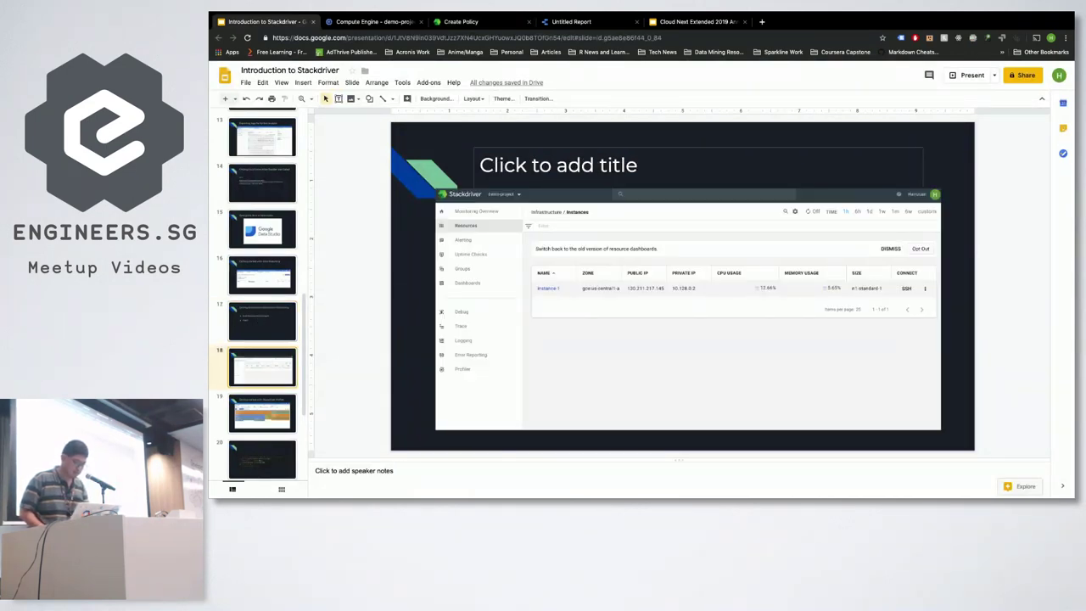
pyautogui.press('Down')
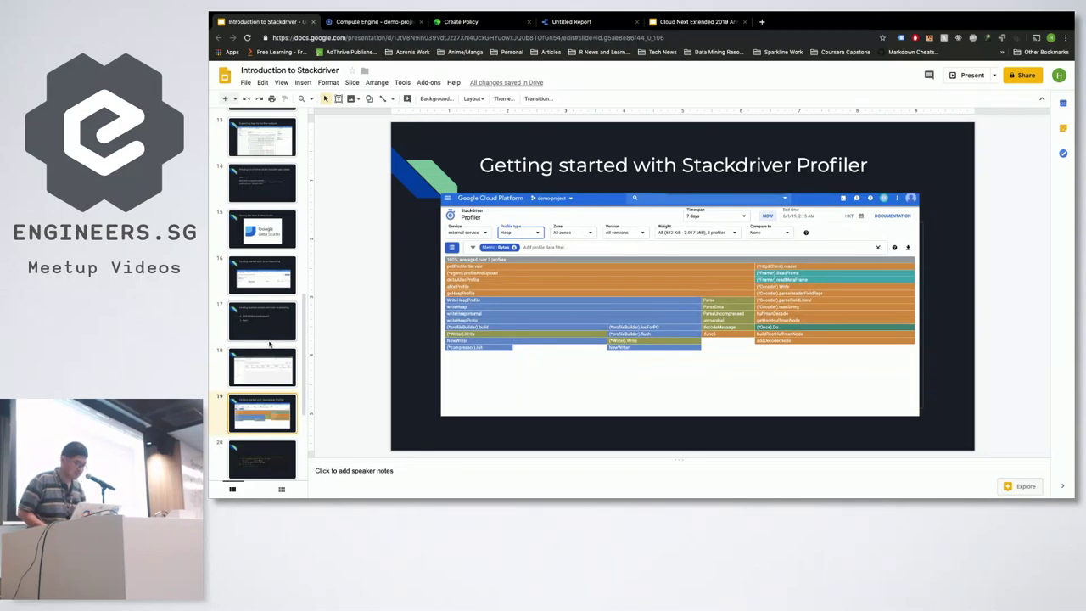
pyautogui.scroll(-3, 259, 366)
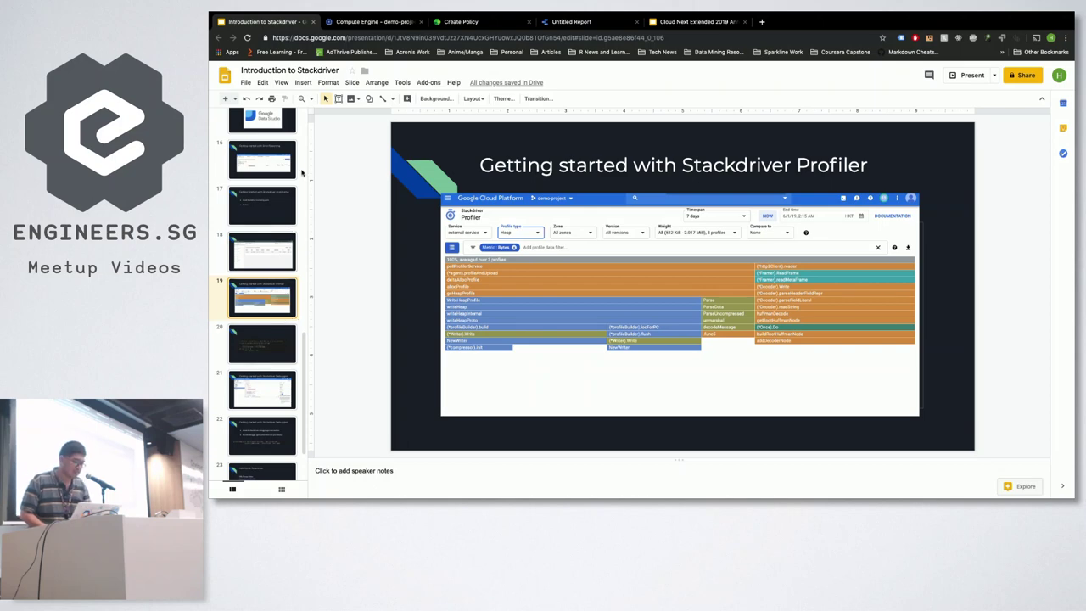
# Step: Bring up the Google Cloud console's product navigation, and return to the presentation to show the profiler initialization code on slide 20
pyautogui.click(360, 19)
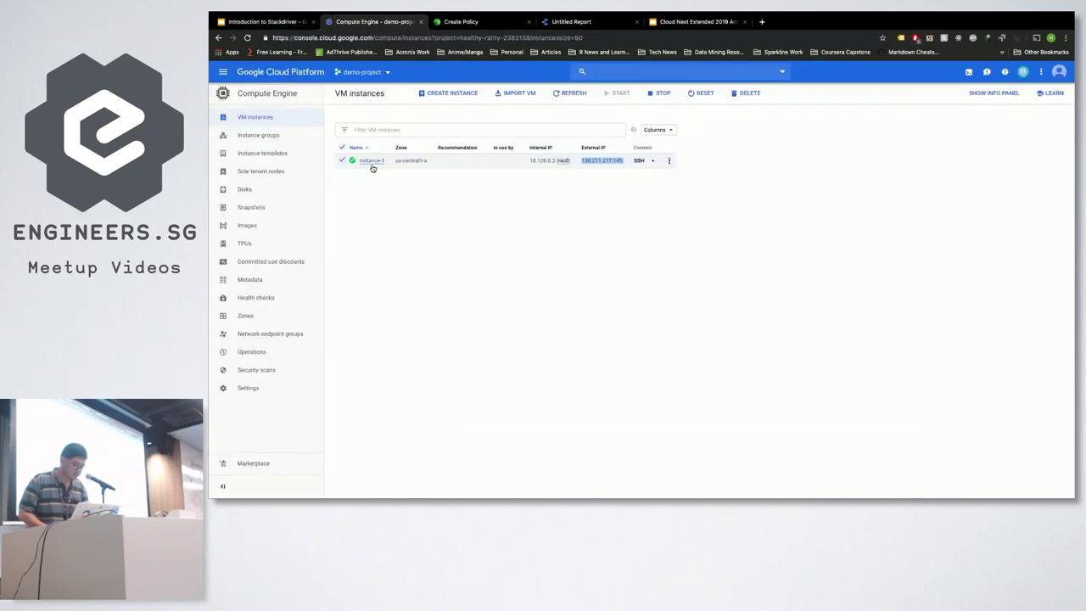
pyautogui.click(223, 71)
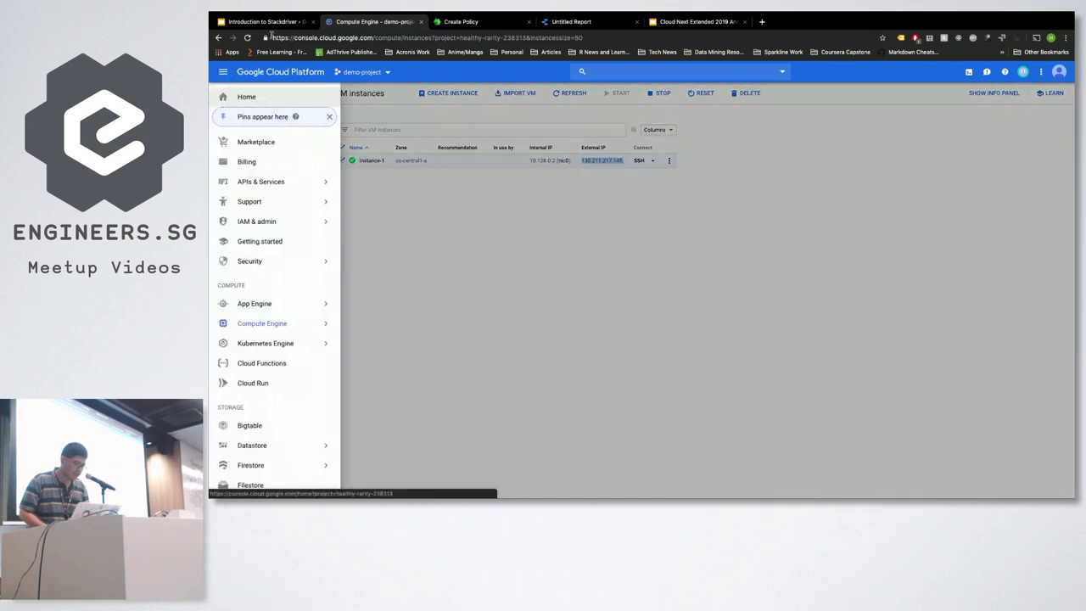
pyautogui.click(265, 21)
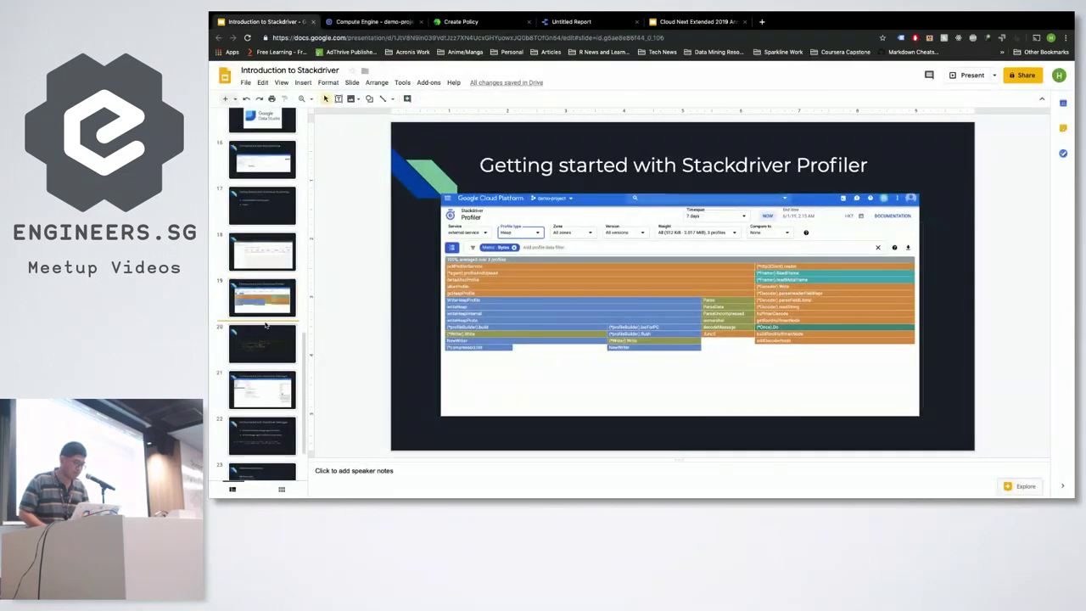
pyautogui.click(266, 341)
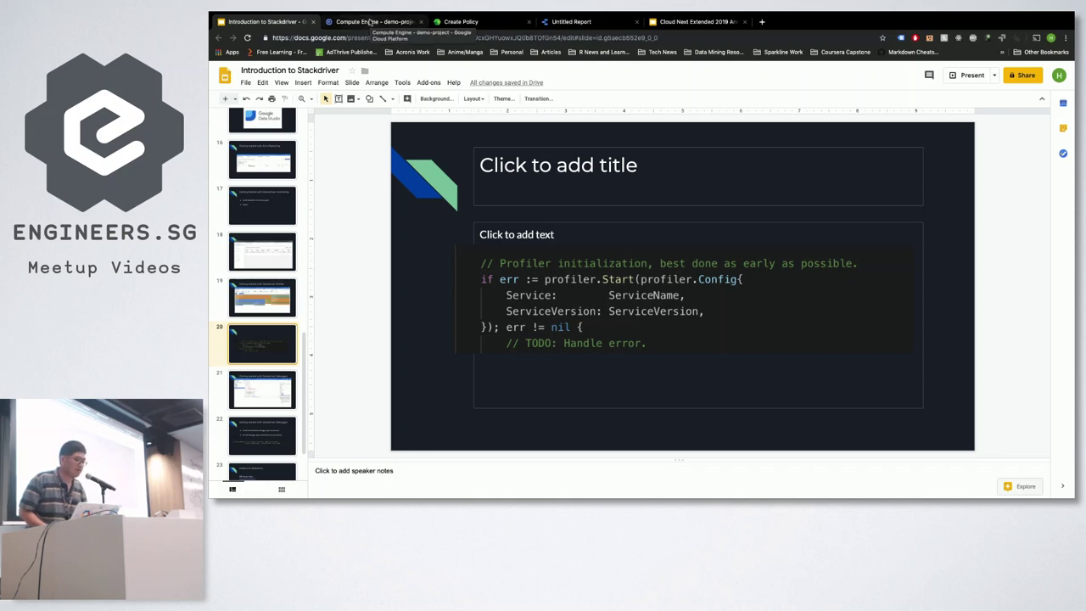
# Step: Switch to the Google Cloud console and open Stackdriver Profiler for demo-project
pyautogui.scroll(-6, 254, 327)
pyautogui.scroll(-3, 254, 328)
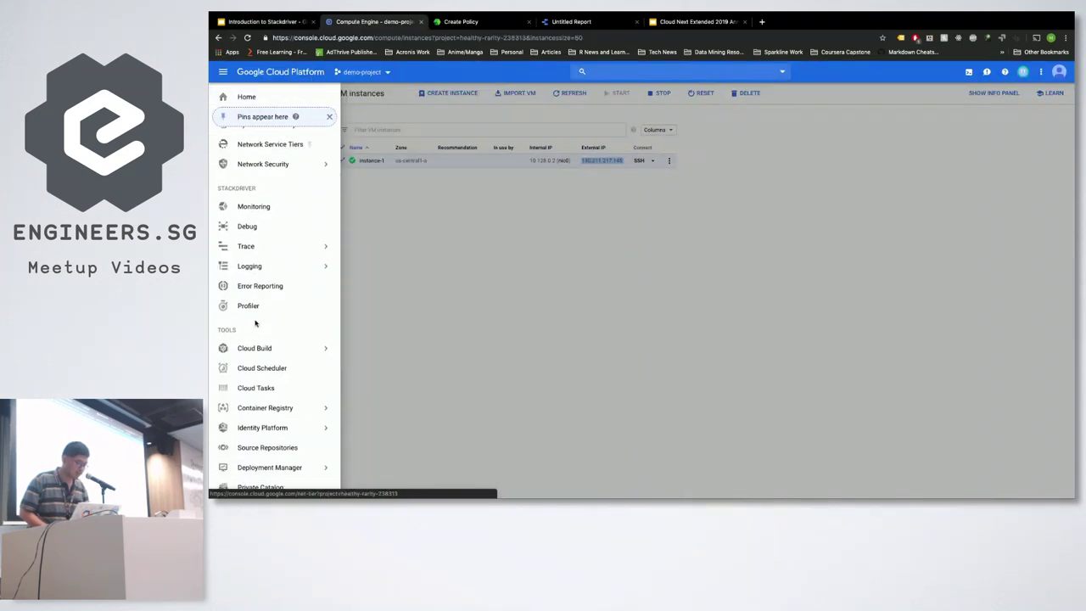
pyautogui.click(264, 306)
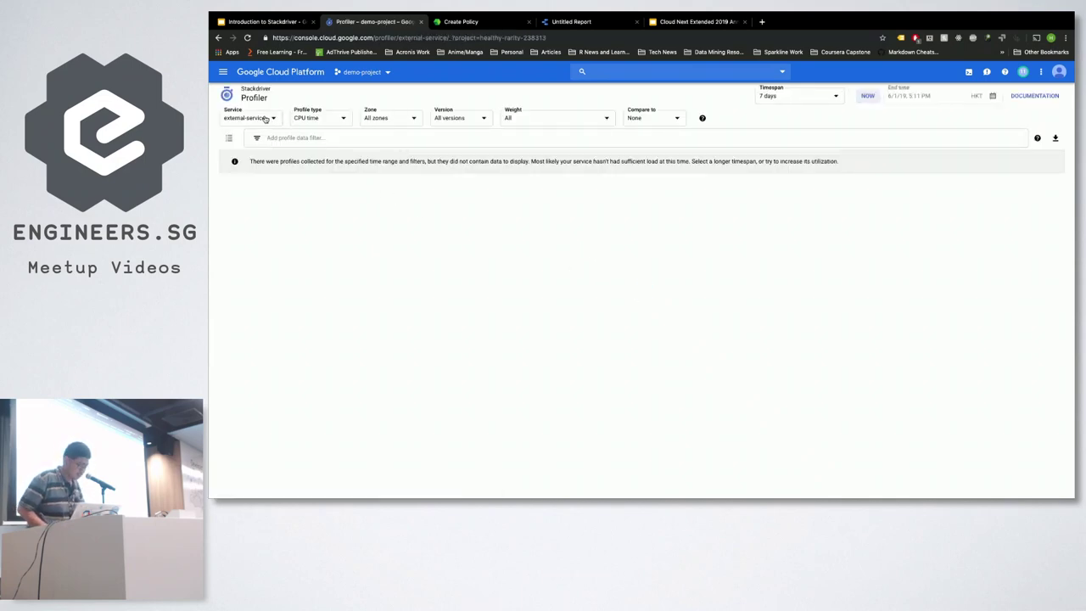
# Step: Filter the external-service profiles to version v0.0.1 and set the profile type to Heap
pyautogui.click(459, 124)
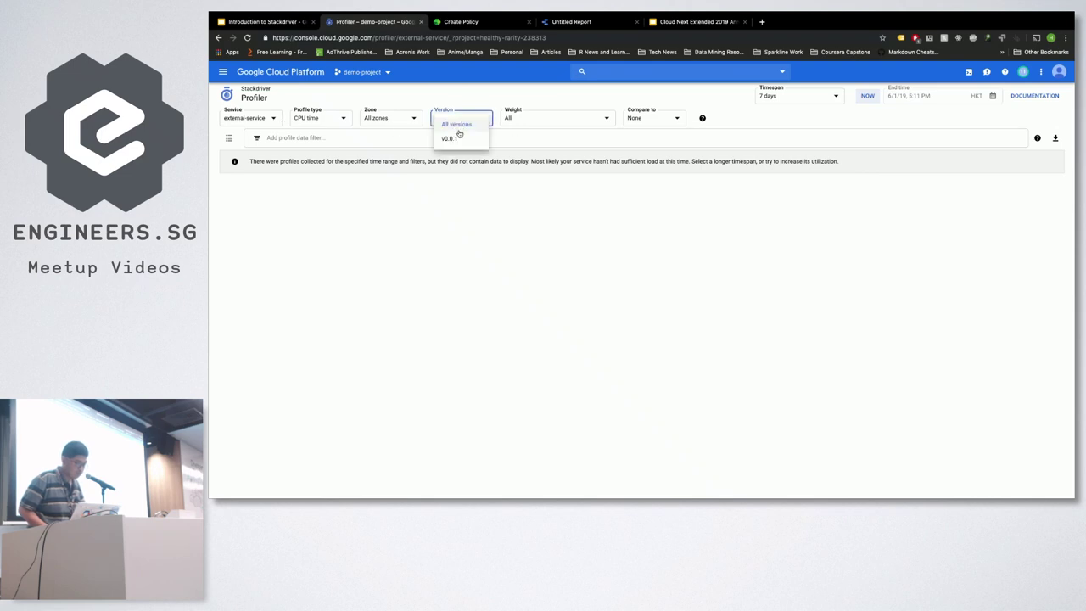
pyautogui.click(451, 138)
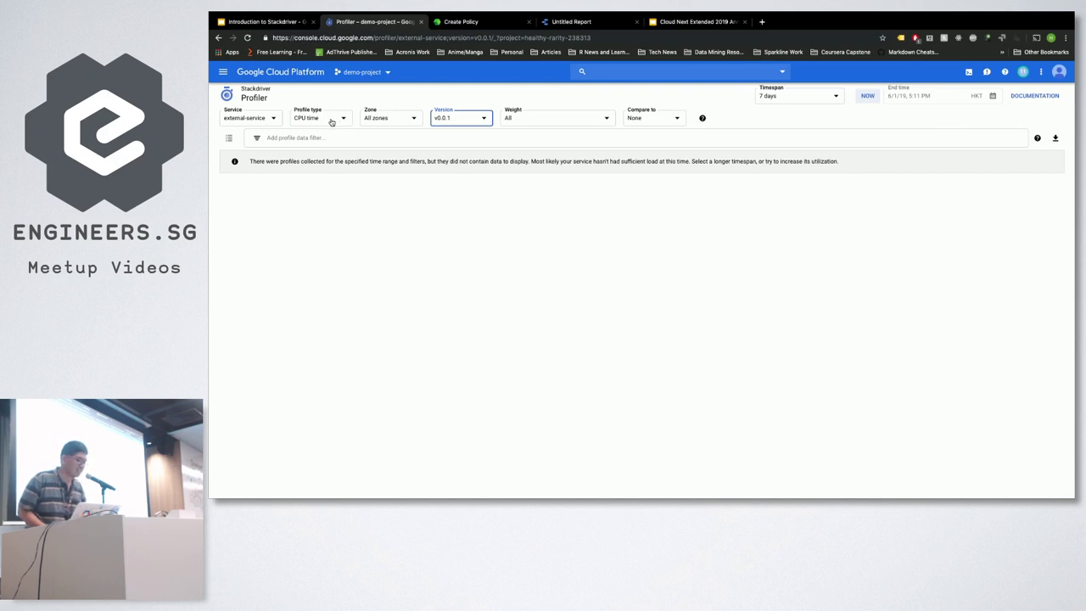
pyautogui.click(330, 122)
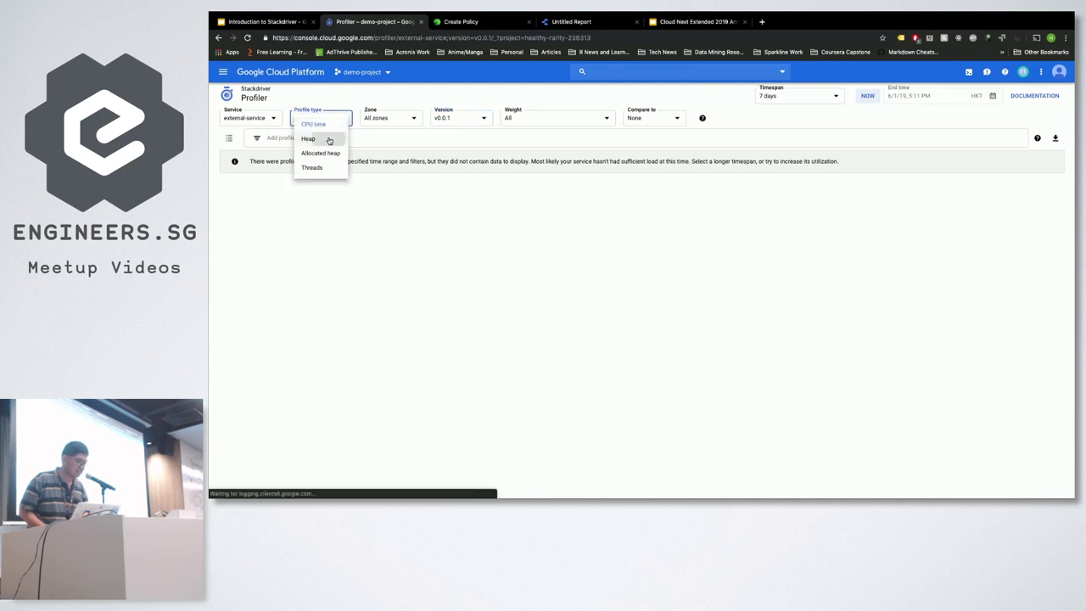
pyautogui.click(327, 139)
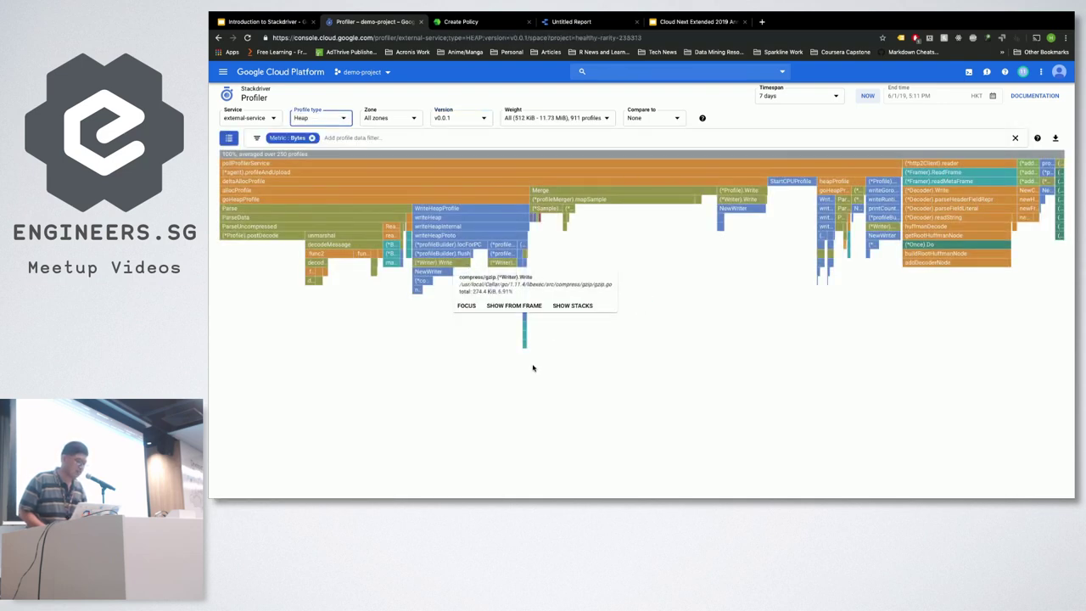